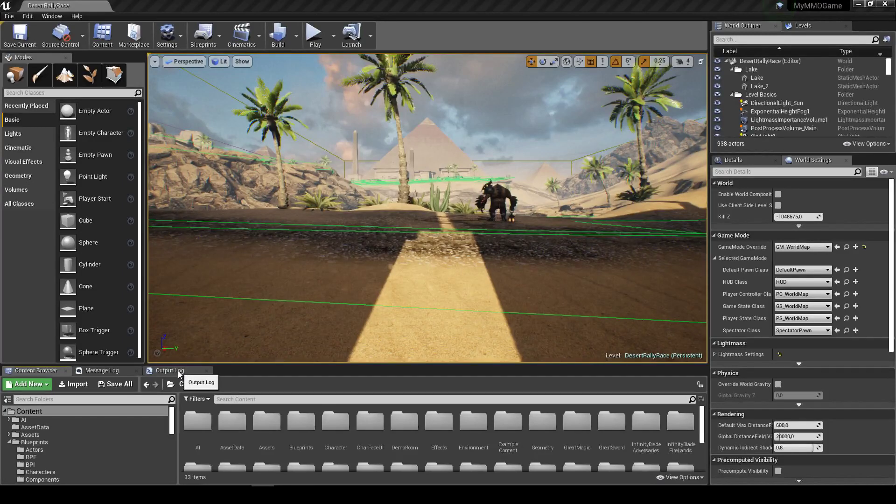
- Show the Output Log and start a two-player Play-in-Editor session of DesertRallyRace
left_click(178, 371)
left_click(334, 41)
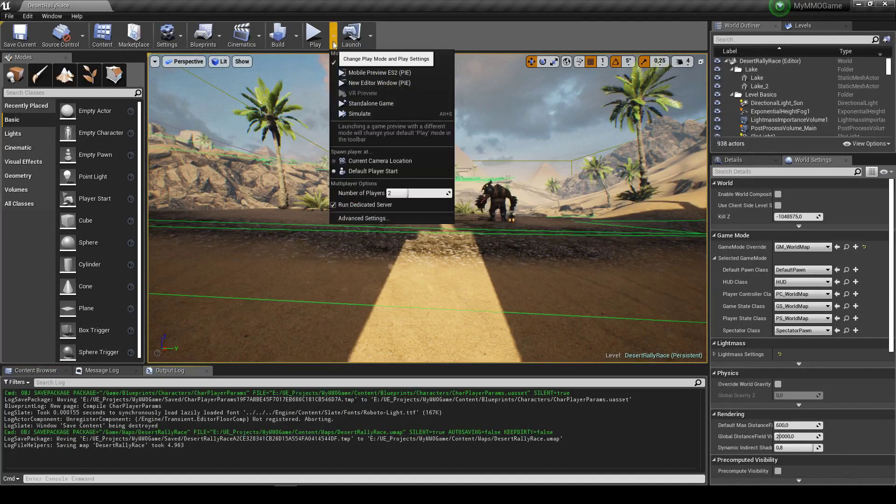
left_click(334, 37)
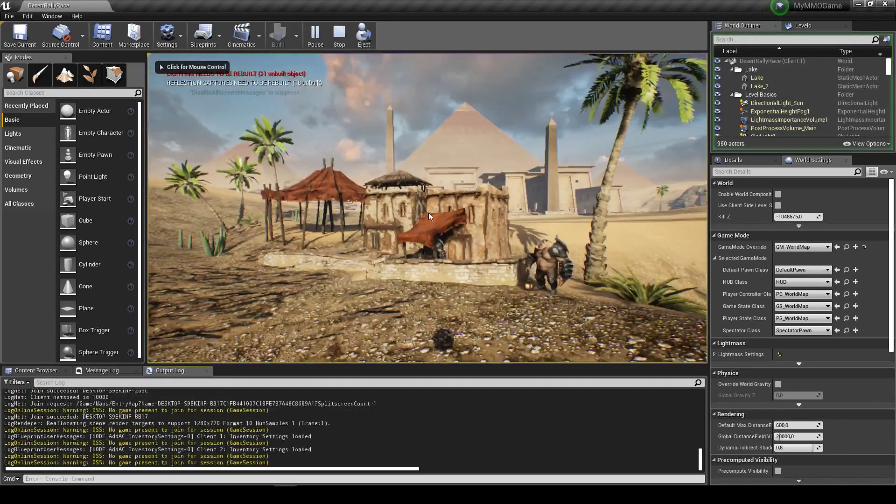
- Run the character forward in the client windows, then end the session with Esc
left_click(444, 229)
key("w")
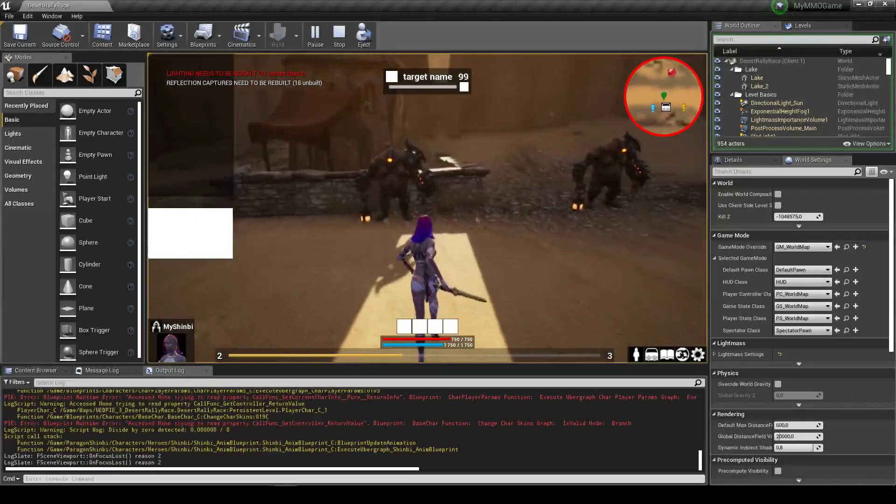
left_click_drag(828, 89, 775, 74)
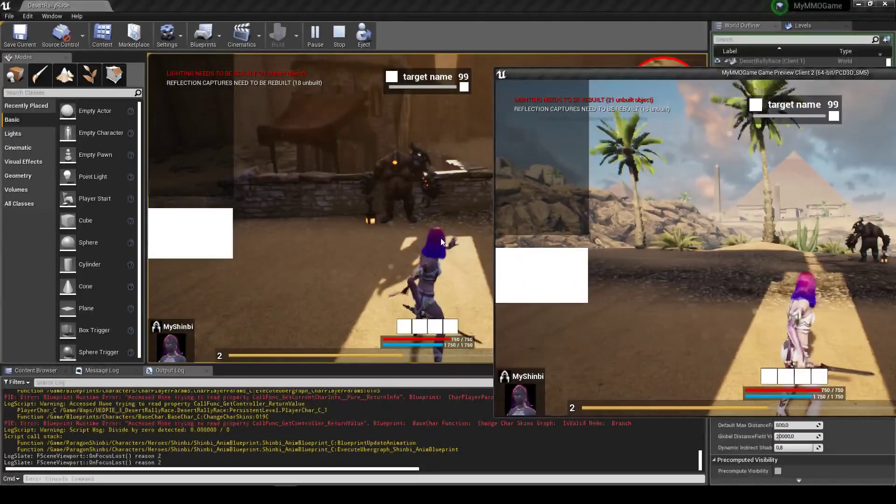
left_click(444, 228)
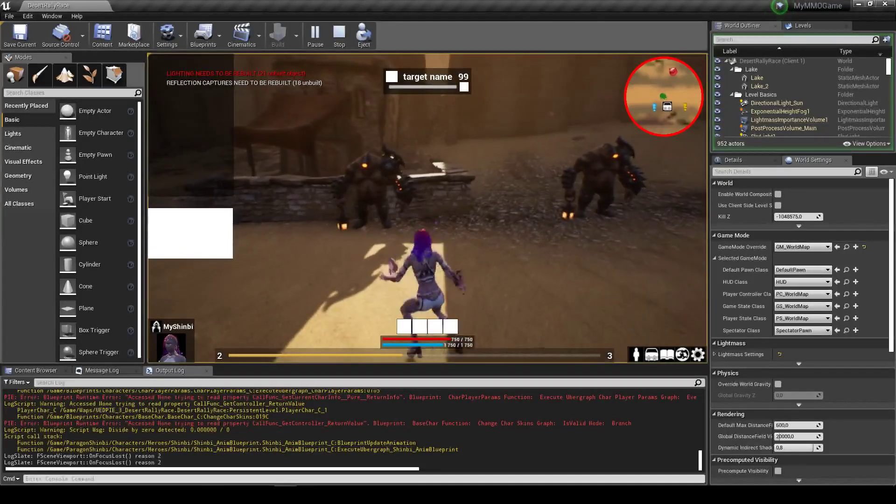
key("Escape")
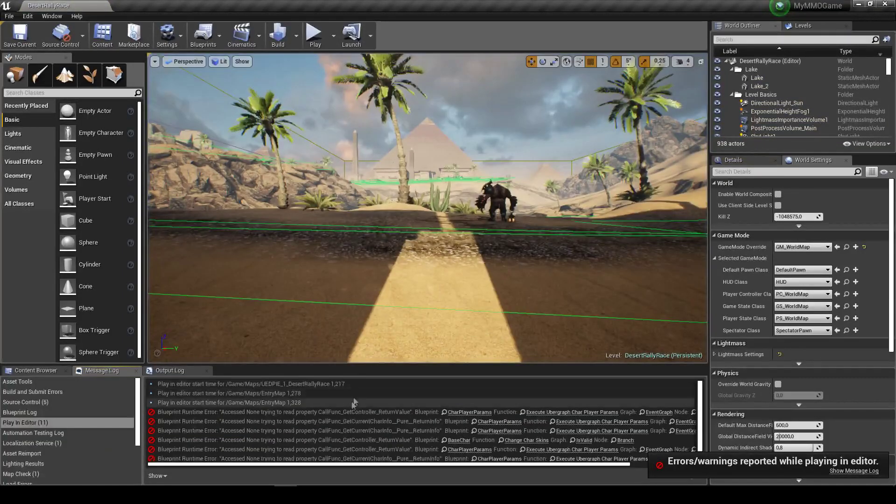
- Open the BaseChar blueprint from the Characters folder and select its RowChar variable
left_click(36, 371)
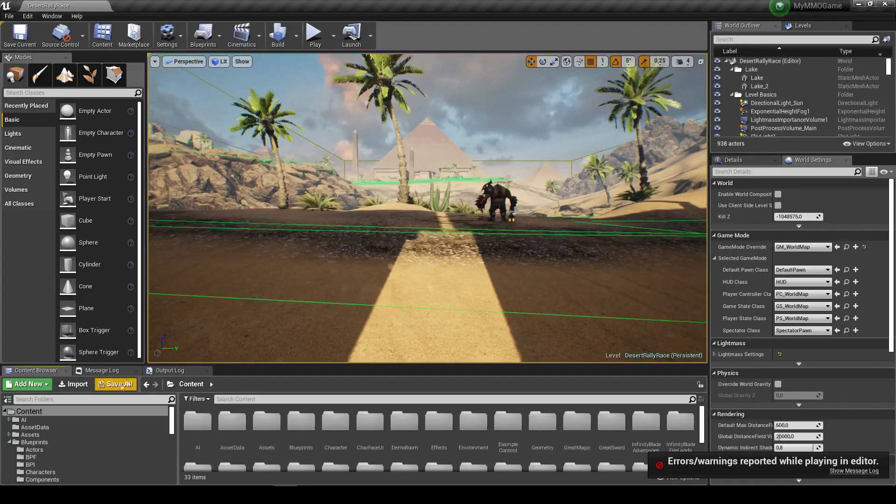
scroll(65, 452, "down", 1)
scroll(65, 448, "down", 1)
scroll(70, 438, "down", 1)
left_click(60, 429)
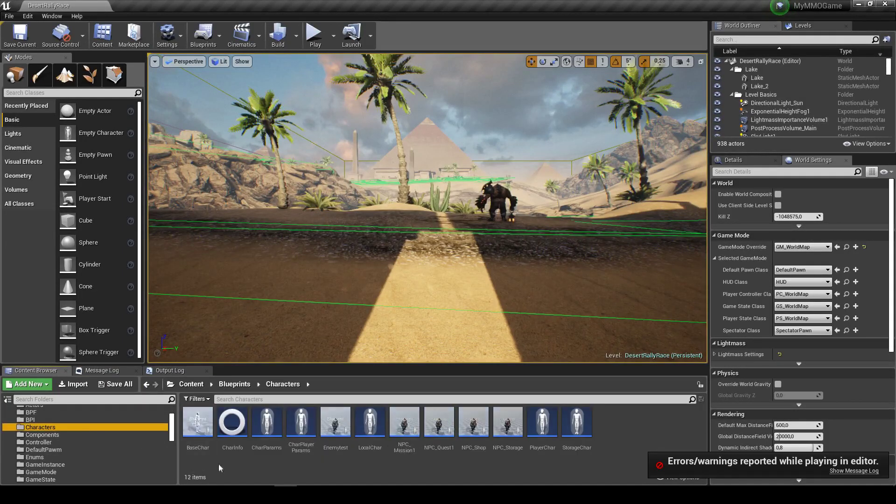
double_click(197, 426)
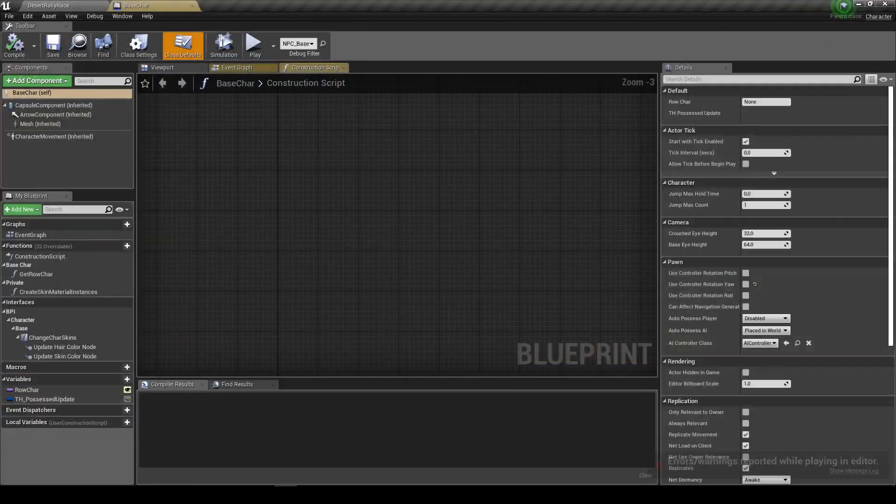
left_click(78, 390)
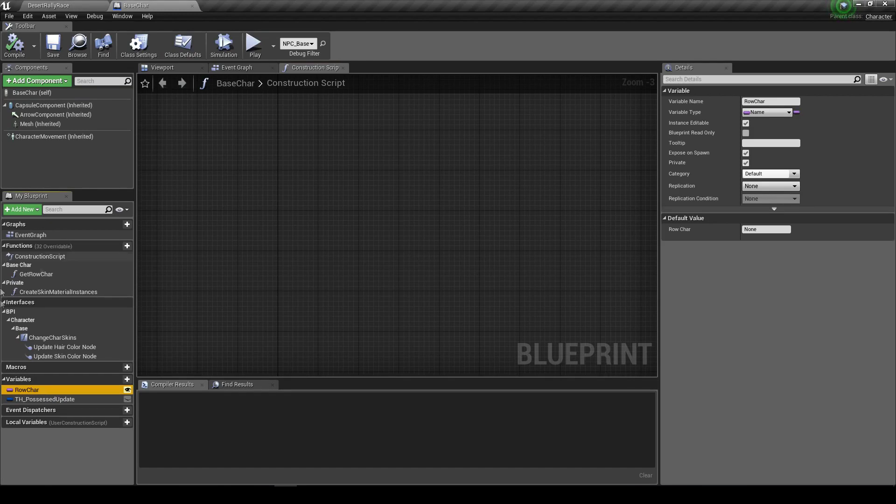
- Create a SetRowChar function in the Base Char category containing a SET RowChar node
left_click(119, 246)
type("SetRowCh")
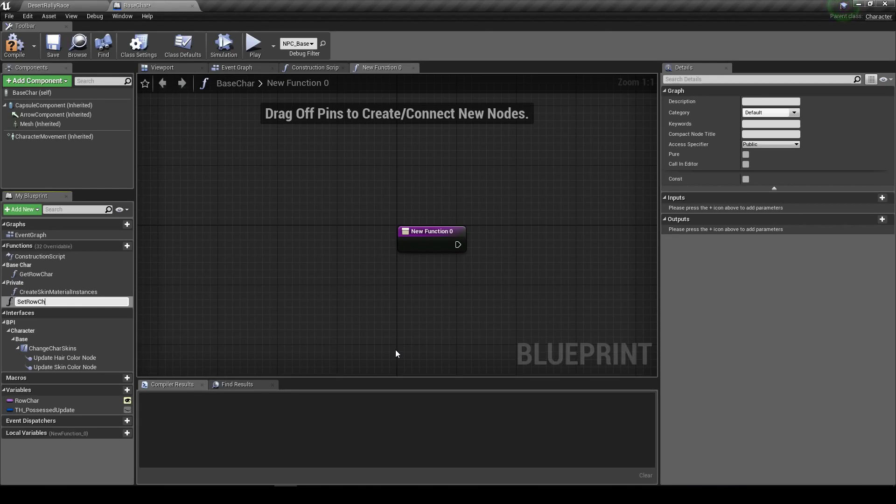
type("ar")
key("Return")
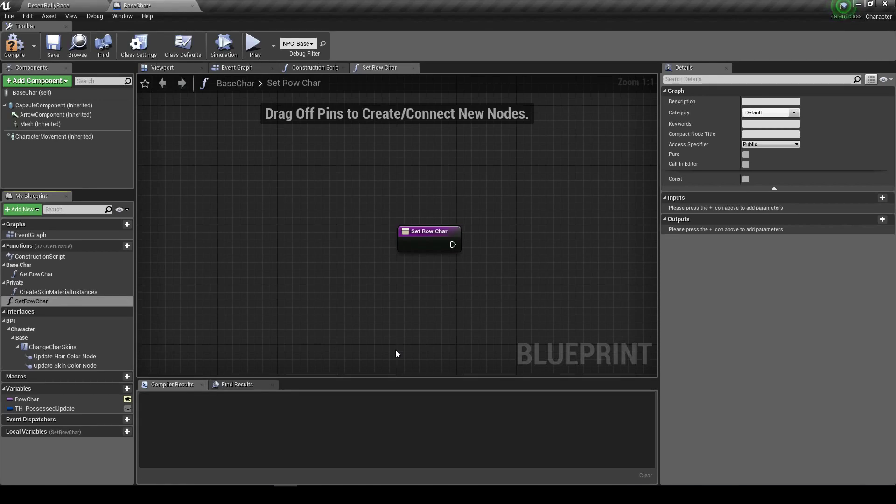
left_click_drag(31, 301, 21, 266)
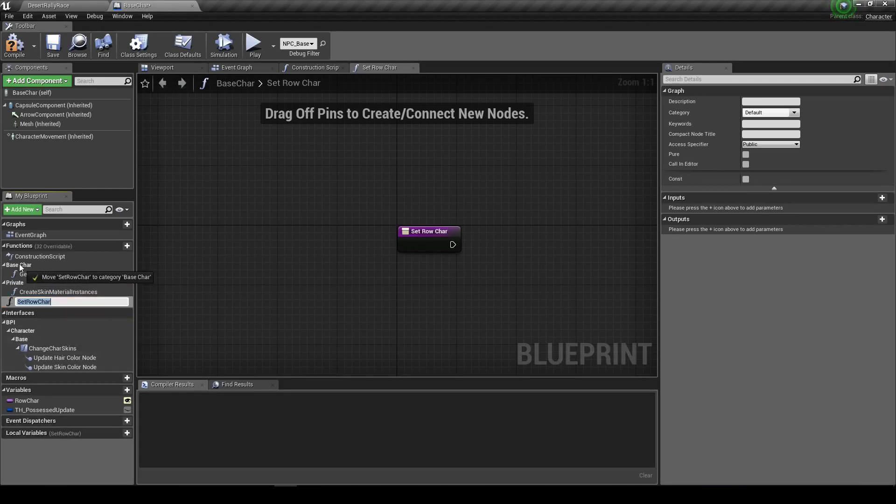
right_click_drag(581, 240, 498, 230)
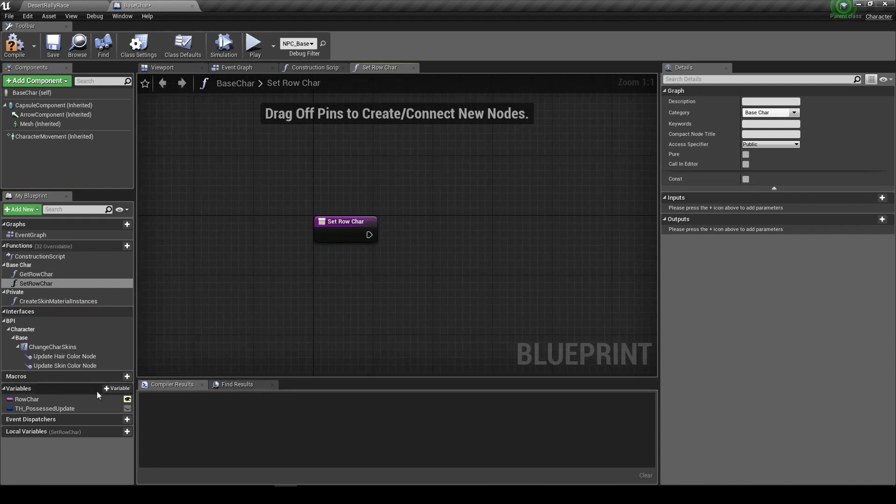
mouse_move(27, 398)
left_mouse_down()
mouse_move(418, 224)
mouse_move(353, 236)
left_mouse_up()
left_click_drag(457, 232, 434, 232)
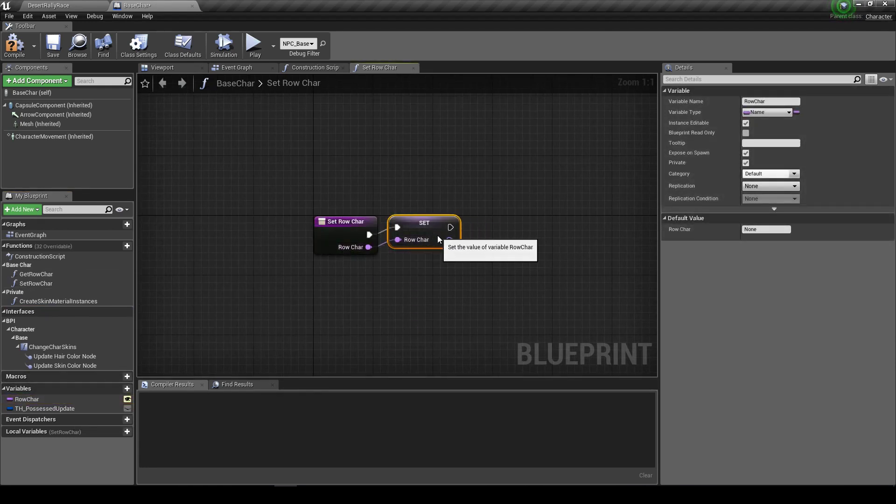
right_click_drag(514, 209, 467, 208)
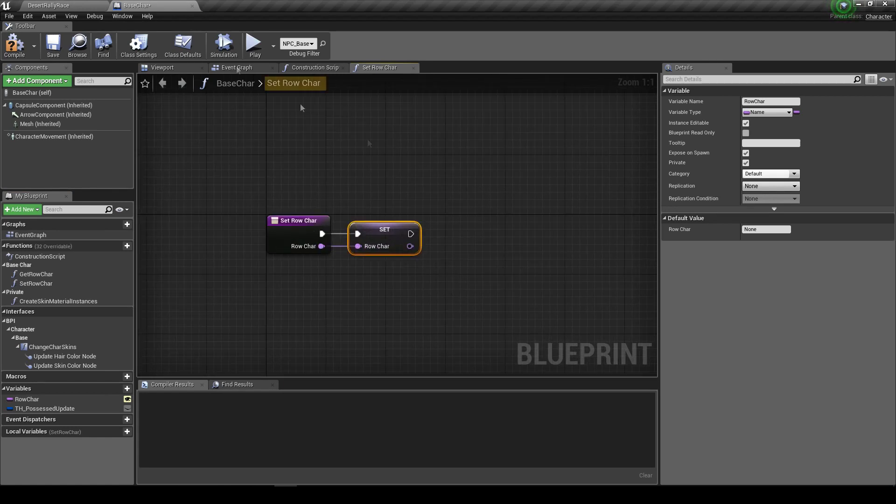
- Compile BaseChar and close the blueprint editor
left_click(26, 50)
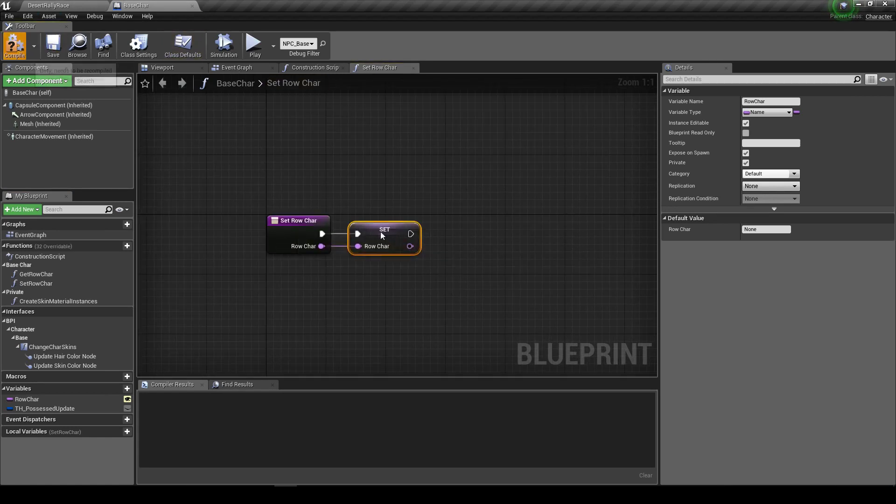
left_click(413, 68)
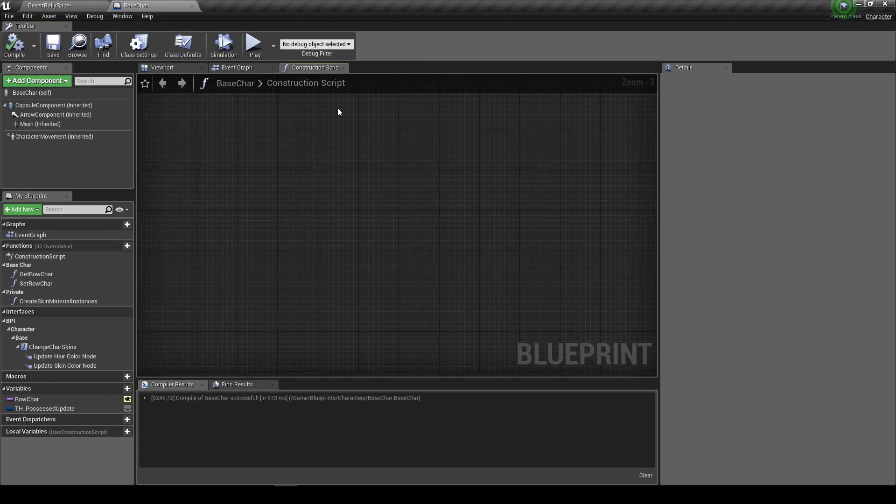
left_click(192, 6)
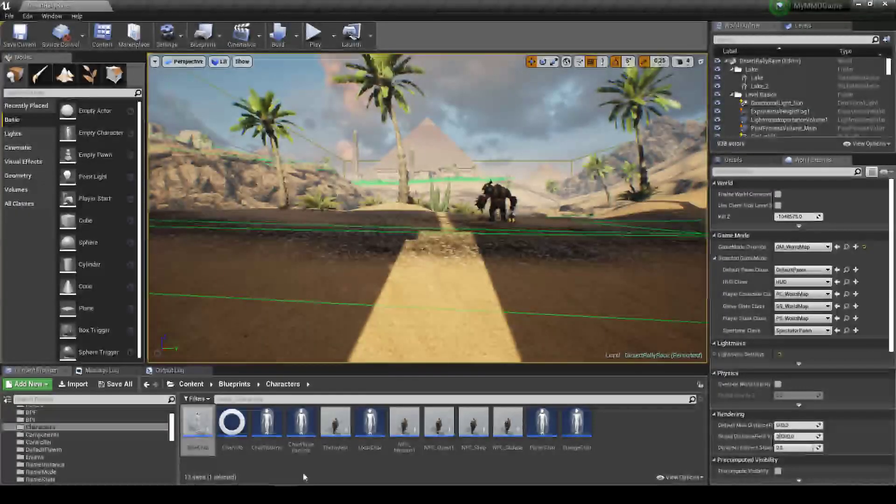
- Open CharPlayerParams and shift Get Controller through Get Current Char Info to the left
double_click(301, 423)
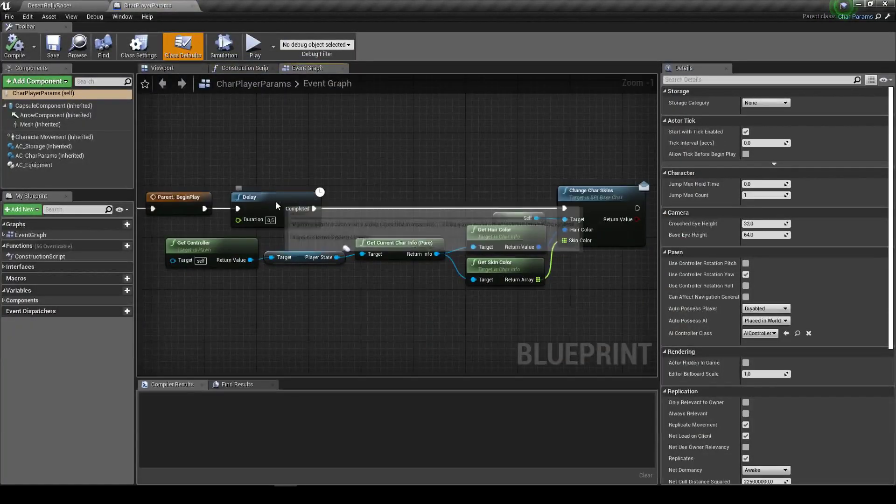
left_click(275, 210)
left_click(513, 212)
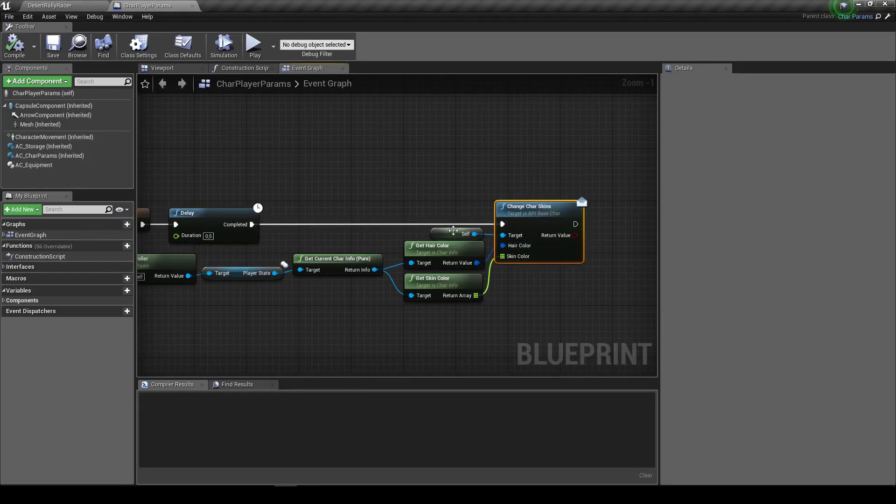
scroll(454, 227, "down", 2)
scroll(461, 287, "up", 3)
mouse_move(461, 287)
right_mouse_down()
mouse_move(301, 295)
mouse_move(434, 280)
right_mouse_up()
scroll(302, 296, "down", 1)
left_click_drag(393, 252, 172, 208)
left_click_drag(389, 216, 260, 230)
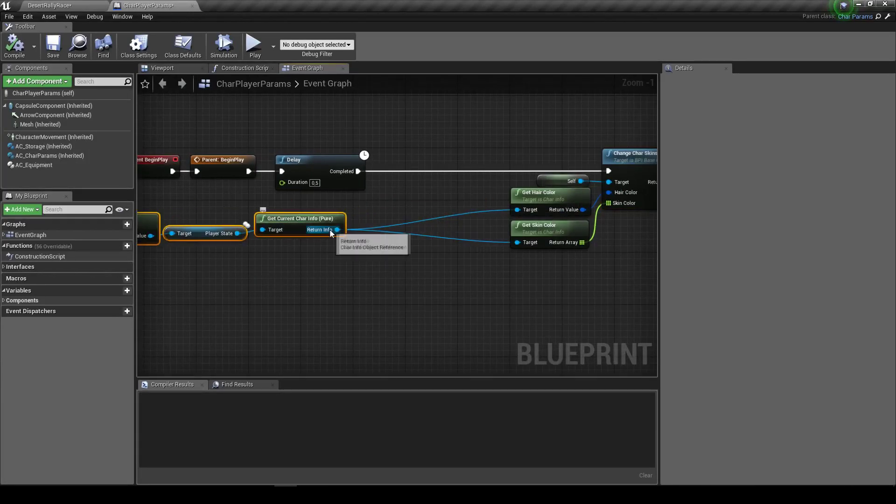
- Add an IsValid check on Return Info, executed when the Delay completes
left_click_drag(336, 230, 383, 205)
type("isva")
key("Return")
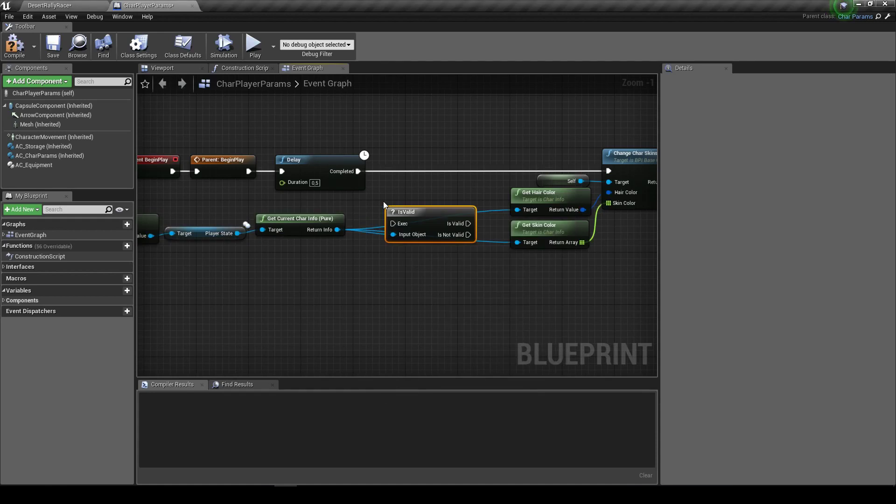
mouse_move(402, 212)
left_mouse_down()
mouse_move(404, 157)
mouse_move(399, 164)
left_mouse_up()
right_click_drag(306, 215, 394, 223)
left_click_drag(393, 223, 400, 230)
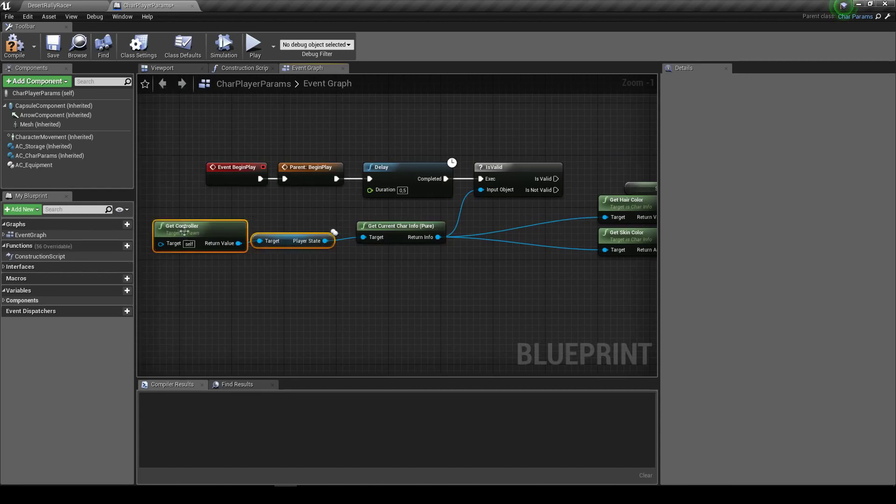
left_click_drag(196, 226, 215, 206)
mouse_move(390, 233)
left_mouse_down()
mouse_move(403, 219)
mouse_move(393, 212)
left_mouse_up()
right_click_drag(427, 259, 292, 295)
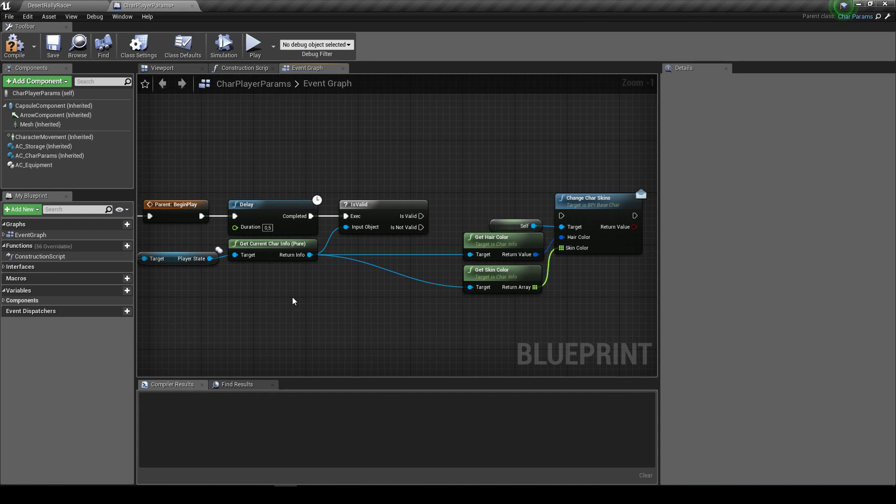
- Move Self, the colour getters and Change Char Skins further down and right
left_click(364, 220)
right_click_drag(376, 210, 290, 206)
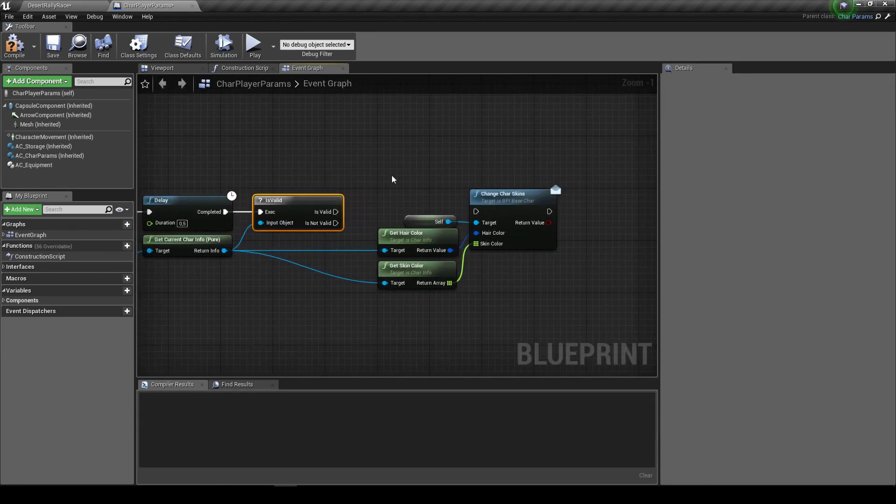
left_click_drag(393, 191, 467, 287)
left_click_drag(506, 240, 512, 318)
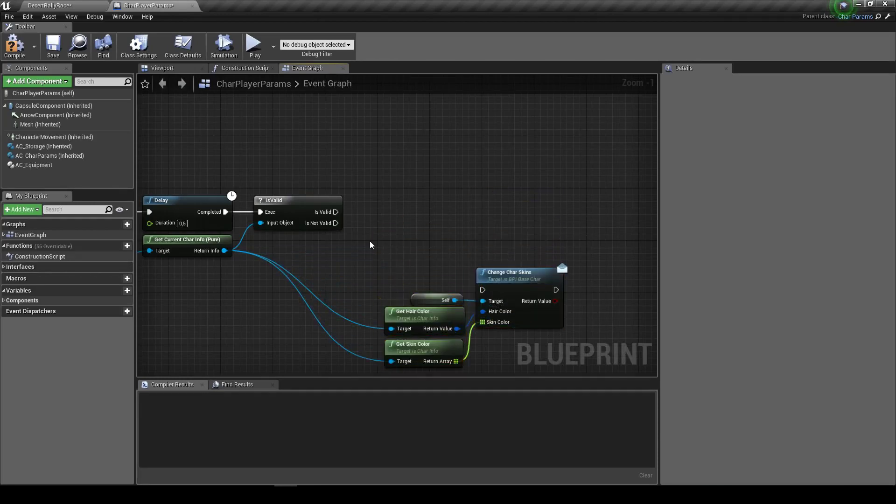
left_click_drag(400, 349, 433, 345)
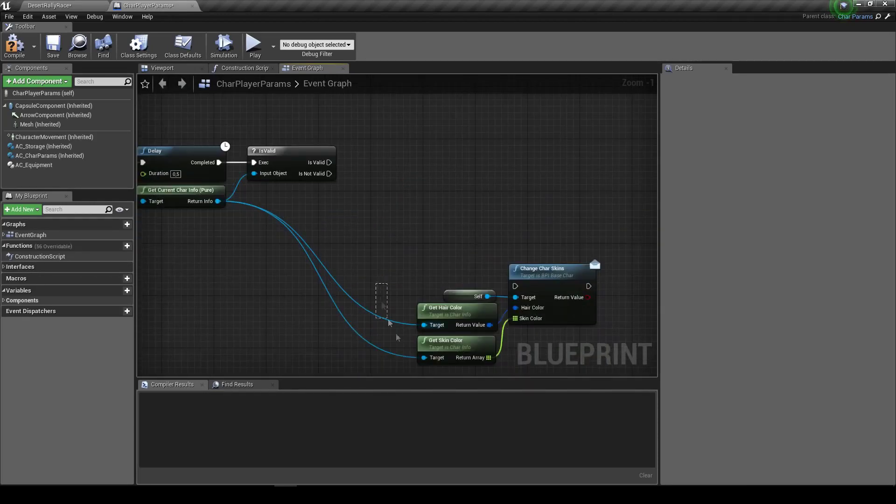
- Place Get Hair Color and Get Skin Color beside Get Current Char Info and save
left_click_drag(353, 258, 430, 349)
left_click_drag(447, 310, 298, 213)
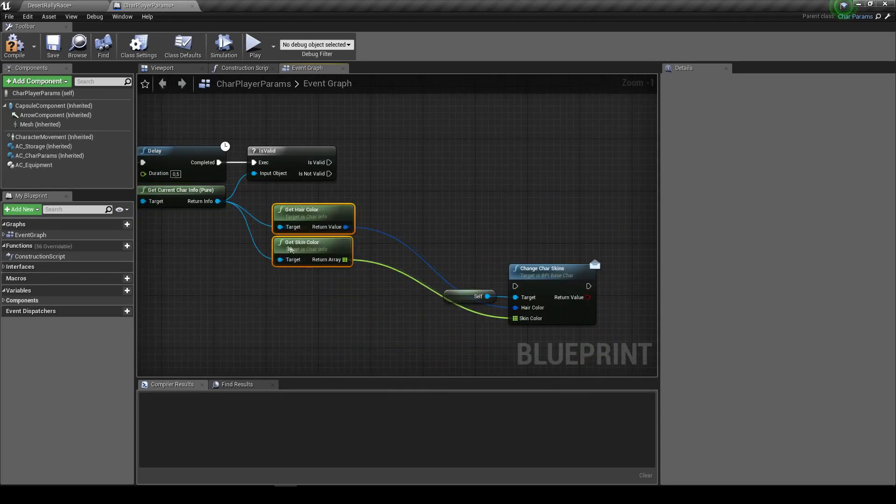
right_click_drag(345, 179, 382, 223)
left_click(382, 223)
key("ctrl+s")
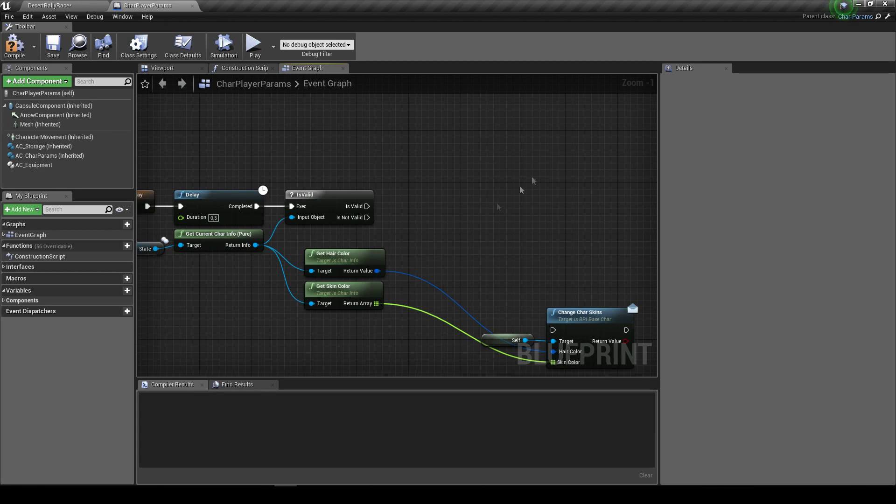
right_click(377, 271)
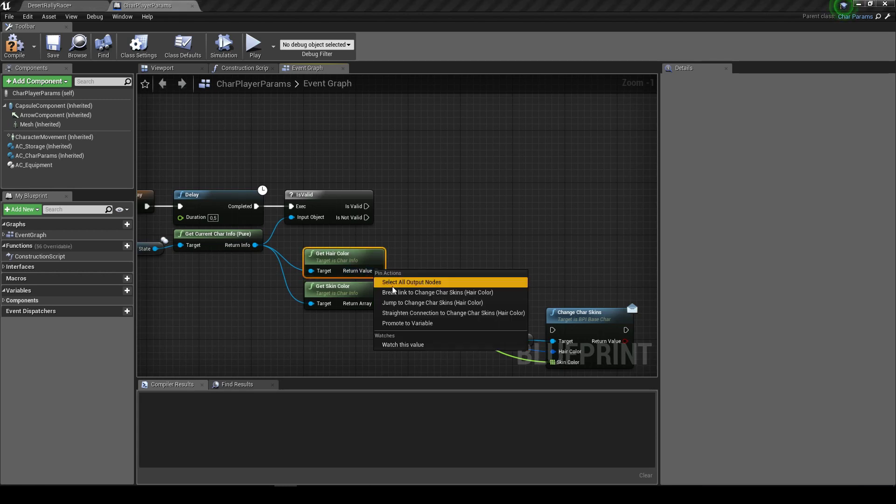
- Promote the hair colour result to a HairColor variable set when IsValid passes
left_click(431, 327)
type("HairCol")
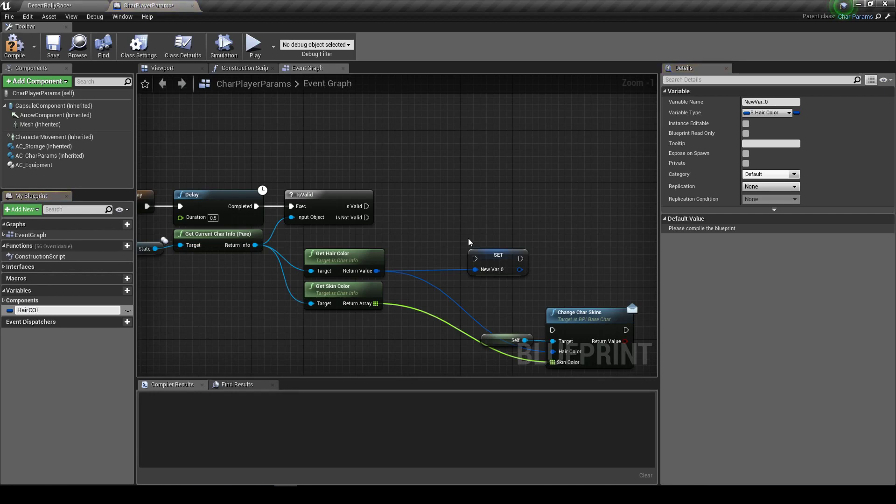
type("or")
key("Return")
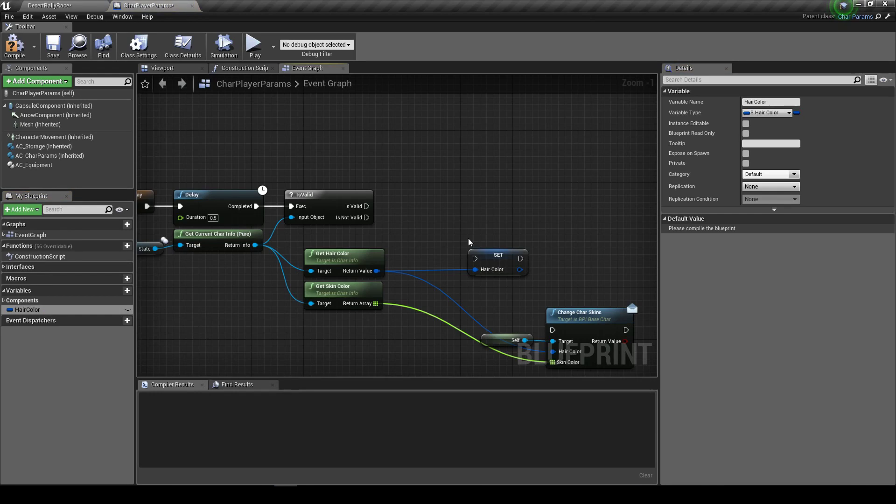
mouse_move(366, 206)
left_mouse_down()
mouse_move(482, 265)
mouse_move(462, 203)
left_mouse_up()
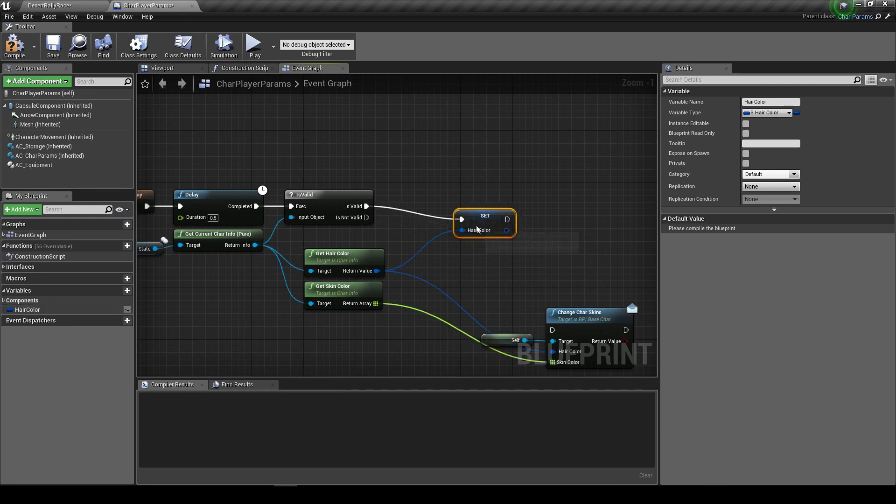
- Promote Get Skin Color's Return Array to SkinColor and chain its SET after HairColor's
right_click(376, 304)
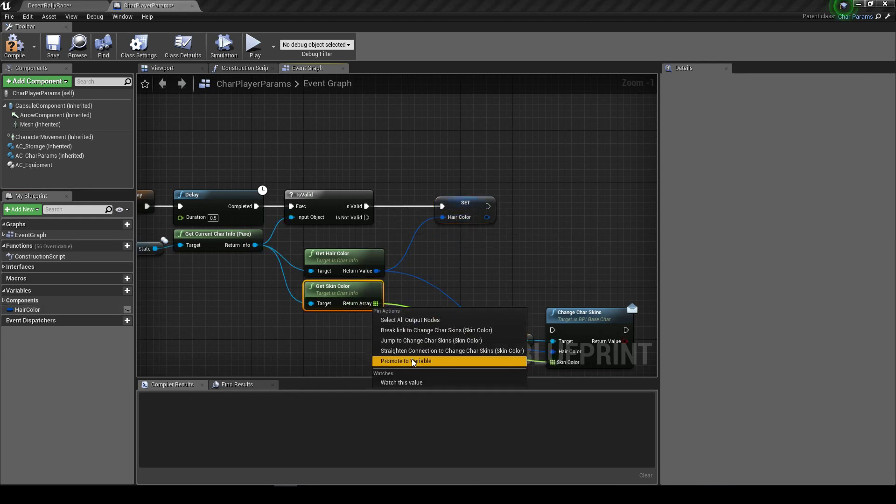
left_click(406, 362)
type("SkinCo")
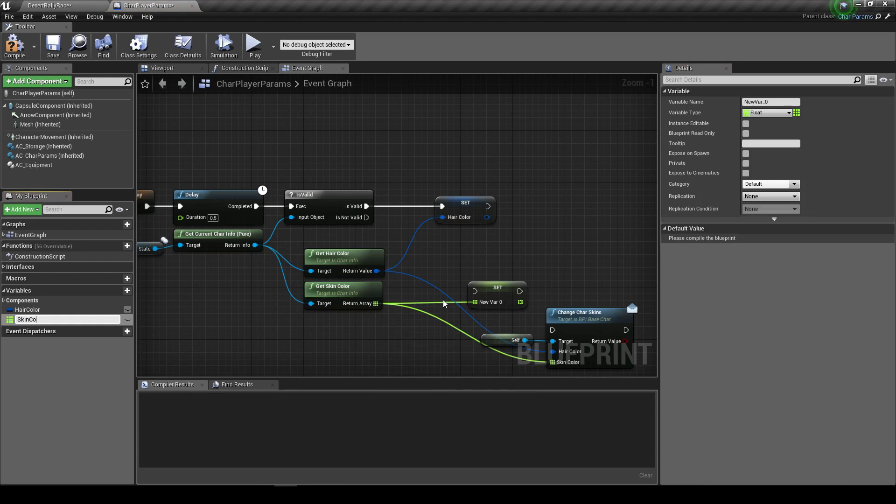
type("lor")
key("Return")
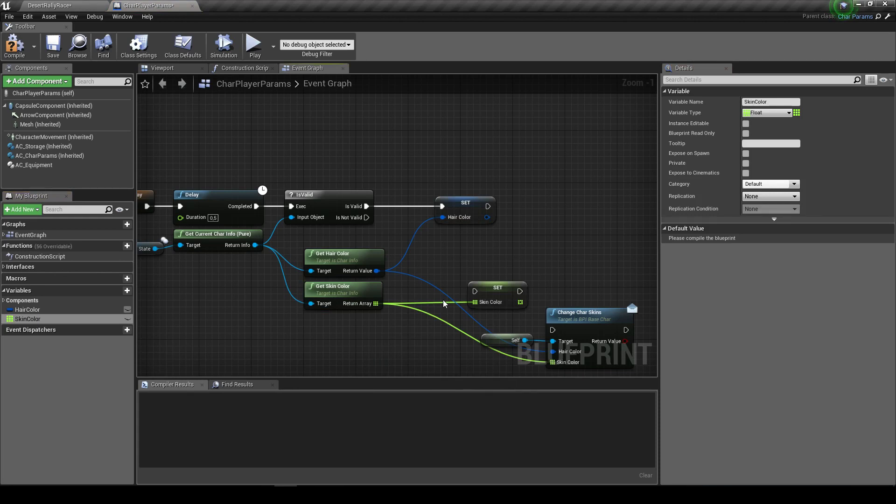
left_click_drag(499, 294, 552, 209)
left_click_drag(488, 206, 526, 206)
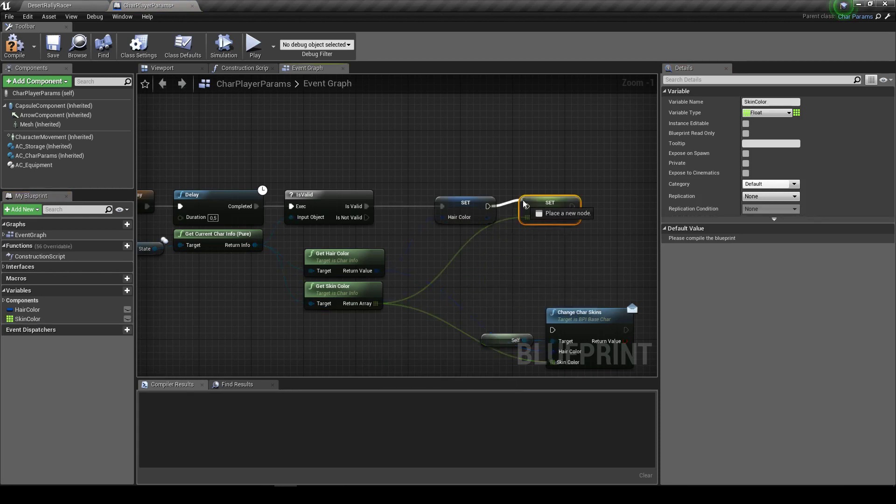
left_click(465, 205)
left_click(786, 187)
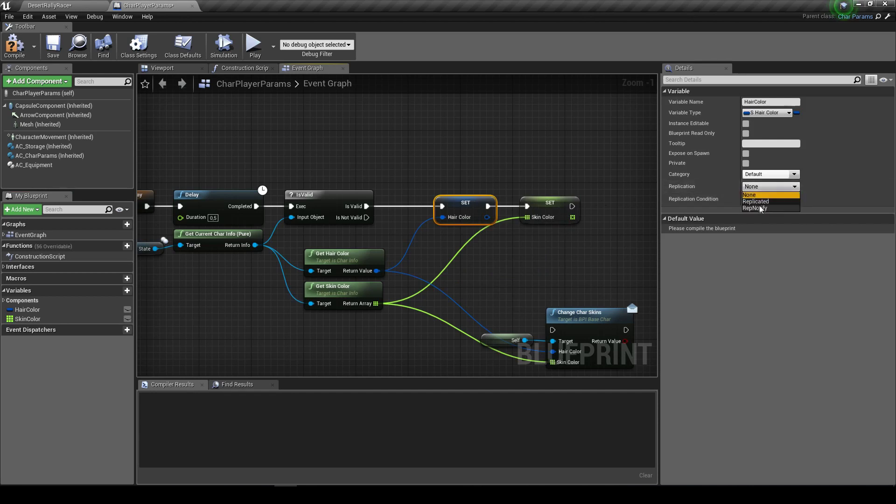
- Set both SkinColor and HairColor replication to RepNotify
left_click(549, 204)
left_click(763, 197)
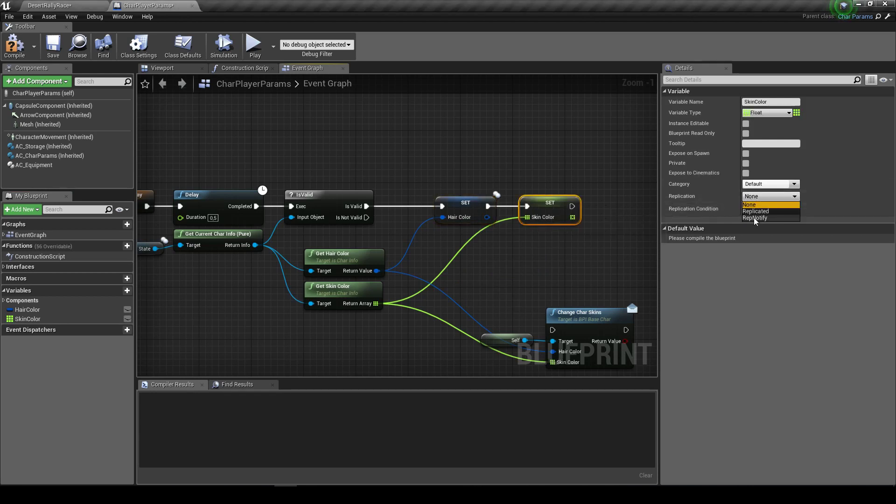
left_click(754, 217)
left_click_drag(345, 261, 417, 235)
left_click_drag(466, 203, 518, 203)
left_click_drag(434, 229, 454, 216)
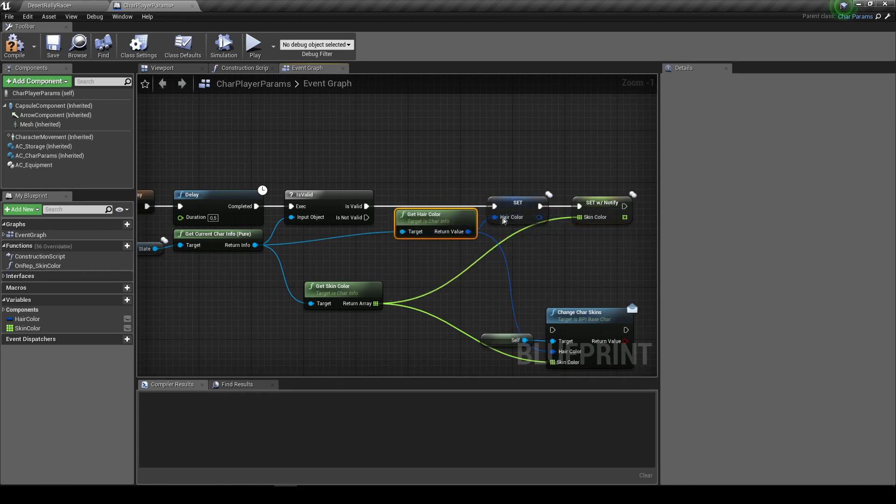
left_click(517, 203)
left_click(770, 186)
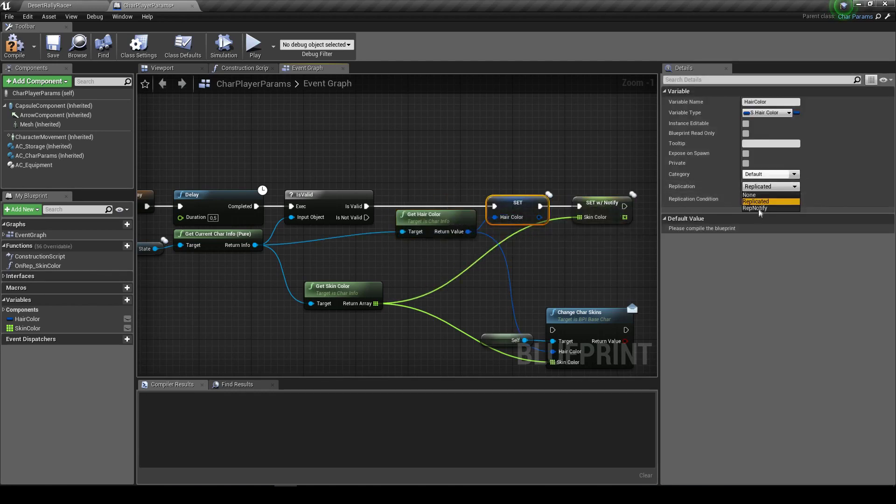
left_click(758, 208)
- Move Get Skin Color, Self and Change Char Skins up, then select Self and Change Char Skins
left_click_drag(343, 290, 439, 250)
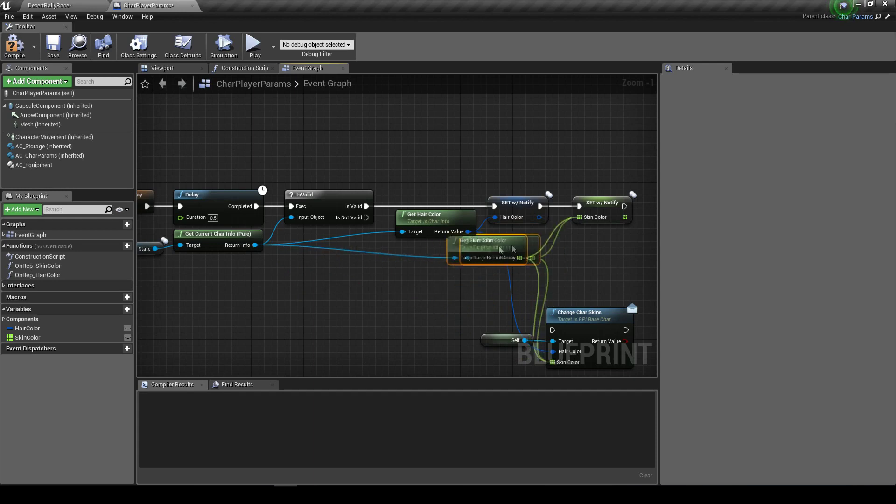
right_click_drag(529, 299, 417, 292)
mouse_move(417, 292)
left_mouse_down()
mouse_move(458, 327)
mouse_move(524, 235)
left_mouse_up()
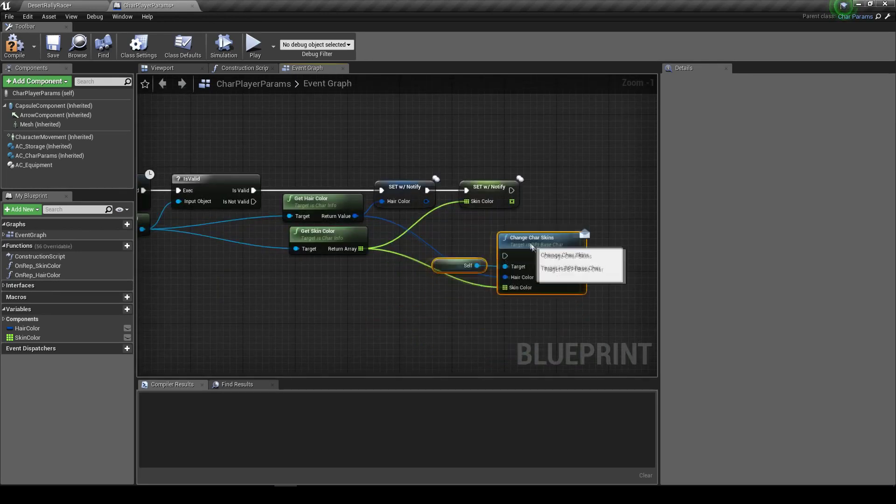
left_click(421, 249)
left_click_drag(471, 232, 535, 315)
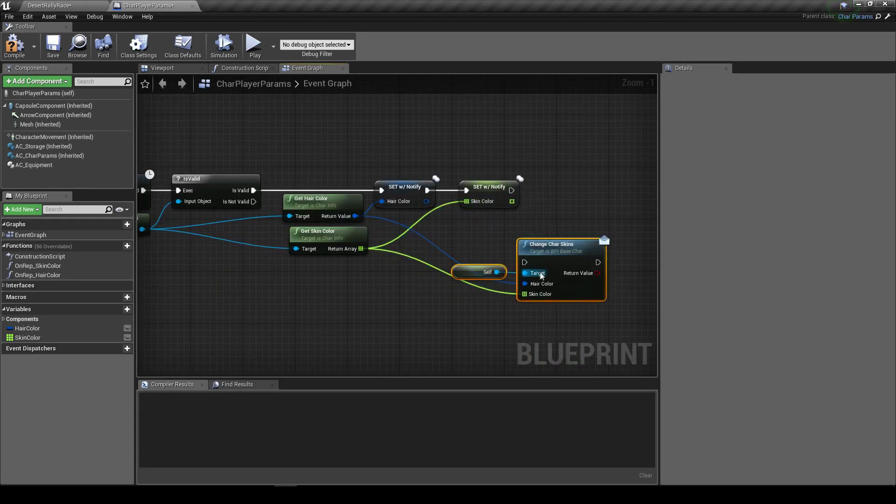
- Paste Self and Change Char Skins into the OnRep_SkinColor function graph
double_click(487, 190)
key("ctrl+v")
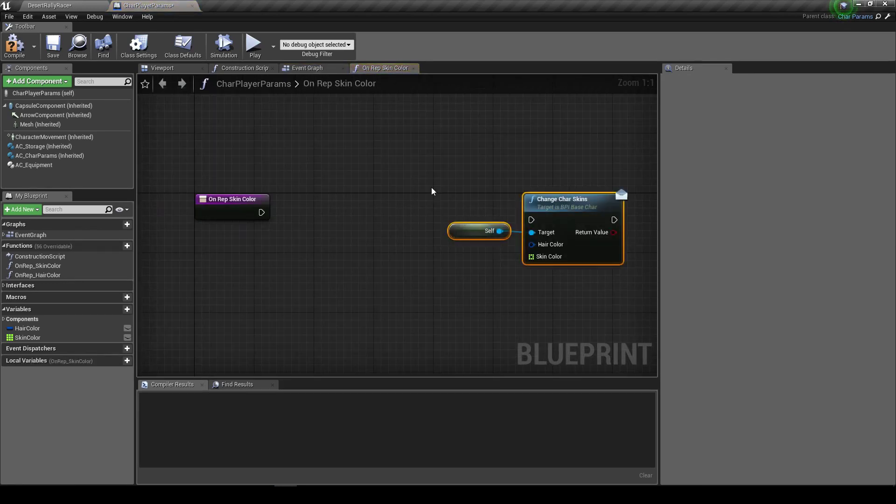
left_click_drag(467, 231, 527, 209)
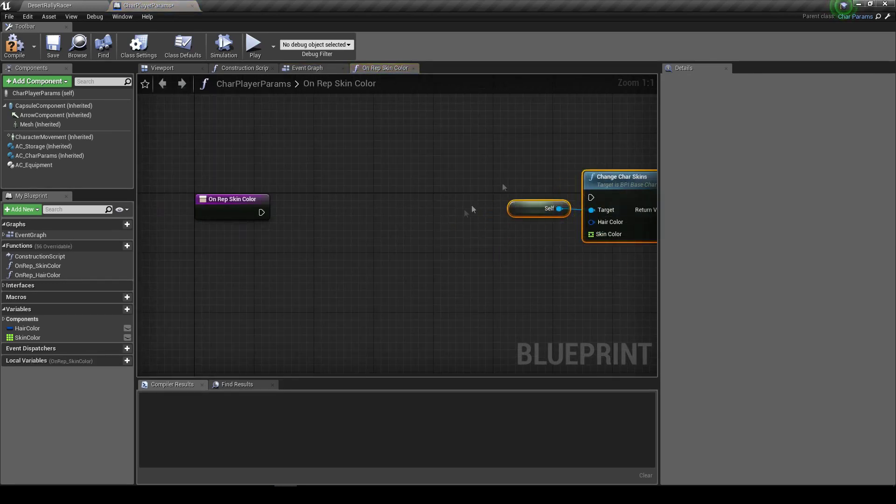
left_click(365, 267)
right_click_drag(354, 253, 421, 279)
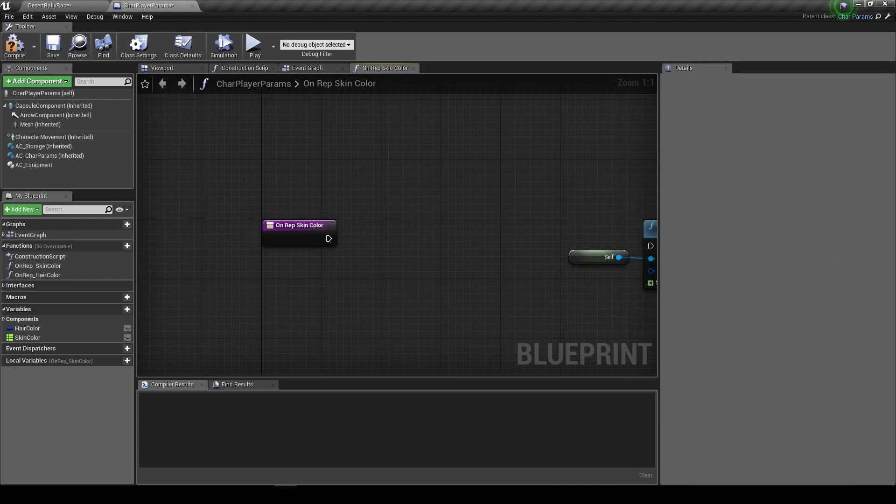
right_click_drag(295, 261, 267, 231)
mouse_move(301, 206)
left_mouse_down()
mouse_move(365, 220)
mouse_move(237, 202)
mouse_move(312, 215)
left_mouse_up()
- Add a Set Row Char node beside the OnRep_SkinColor event, then return to Event Graph
type("set row char")
key("Return")
left_click_drag(316, 220, 338, 191)
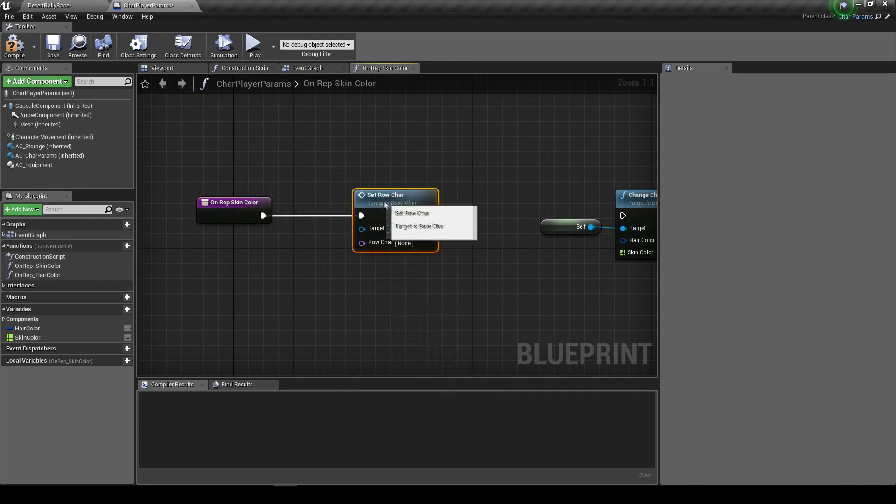
left_click(279, 281)
left_click(307, 68)
scroll(515, 252, "down", 1)
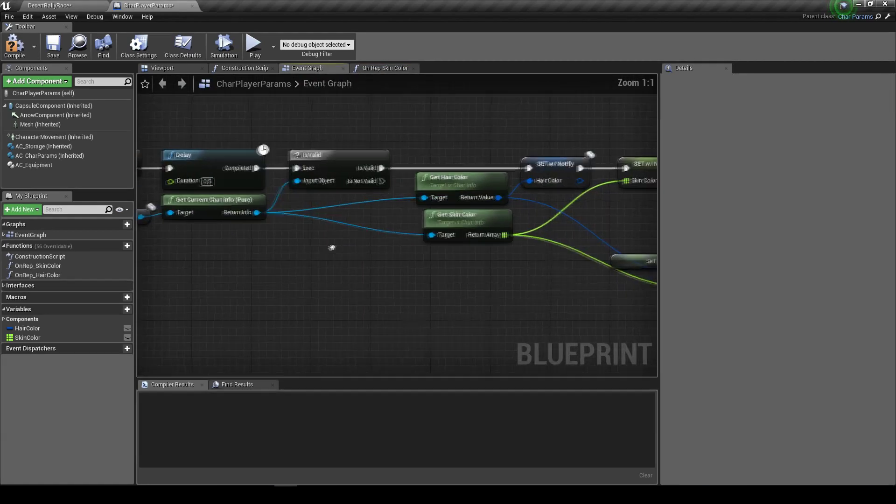
- Shift the colour getter and setter node group to the right
right_click_drag(333, 226, 188, 227)
left_click_drag(327, 143, 583, 280)
left_click_drag(407, 188, 535, 183)
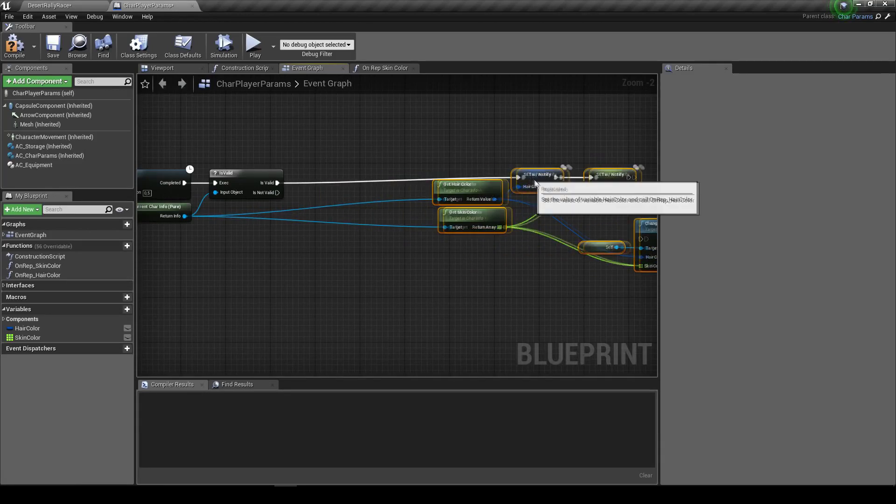
left_click(296, 239)
scroll(273, 238, "up", 2)
- Add a Get Preset Name node from the char info output
left_click_drag(217, 226, 327, 278)
type("preset")
key("Return")
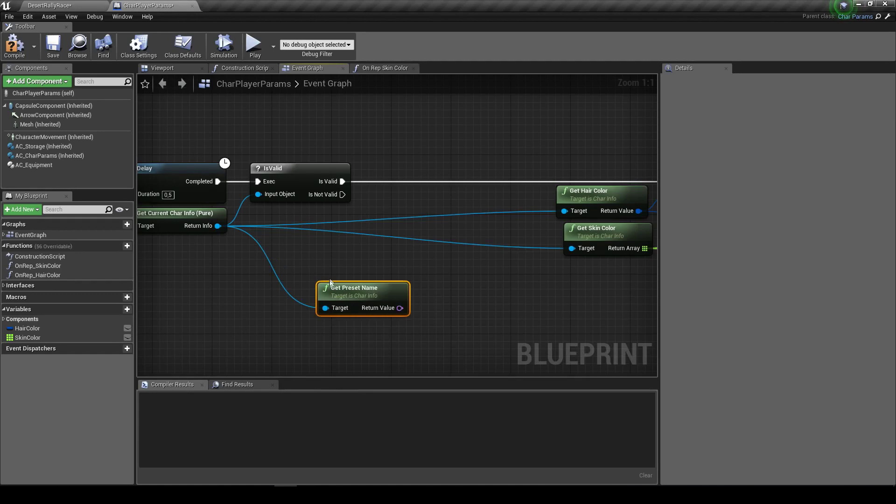
left_click_drag(330, 282, 374, 186)
mouse_move(521, 160)
right_mouse_down()
mouse_move(443, 184)
mouse_move(383, 188)
right_mouse_up()
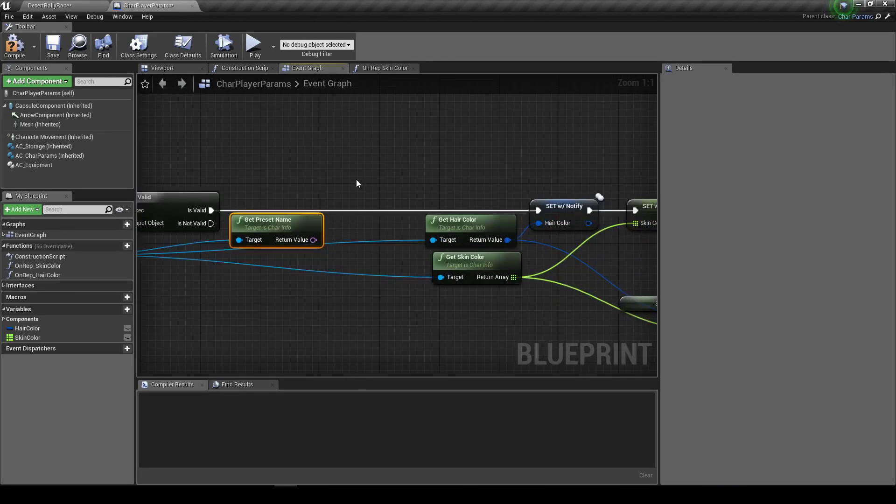
left_click_drag(311, 223, 251, 261)
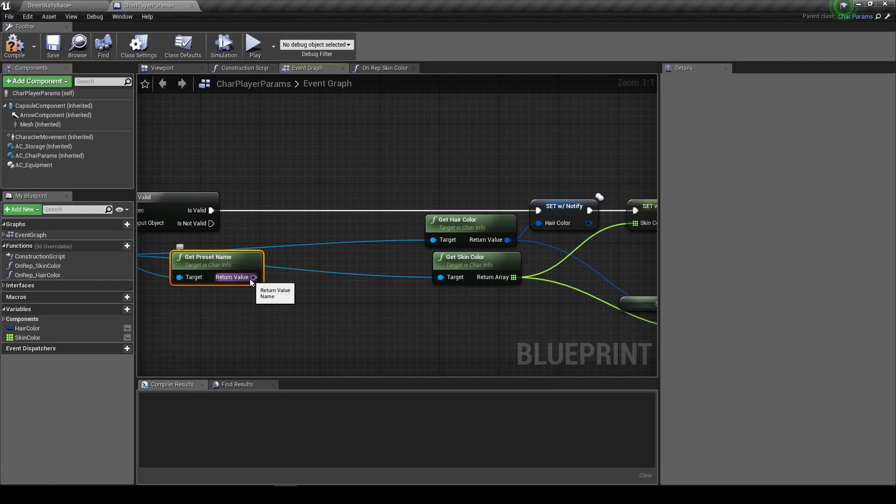
- Promote the preset name output to a new variable, deleting its generated setter
right_click(251, 280)
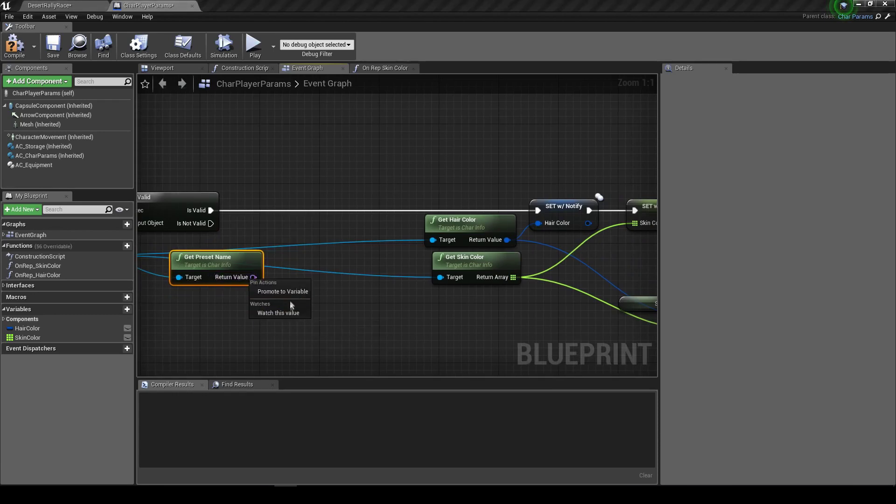
left_click(290, 293)
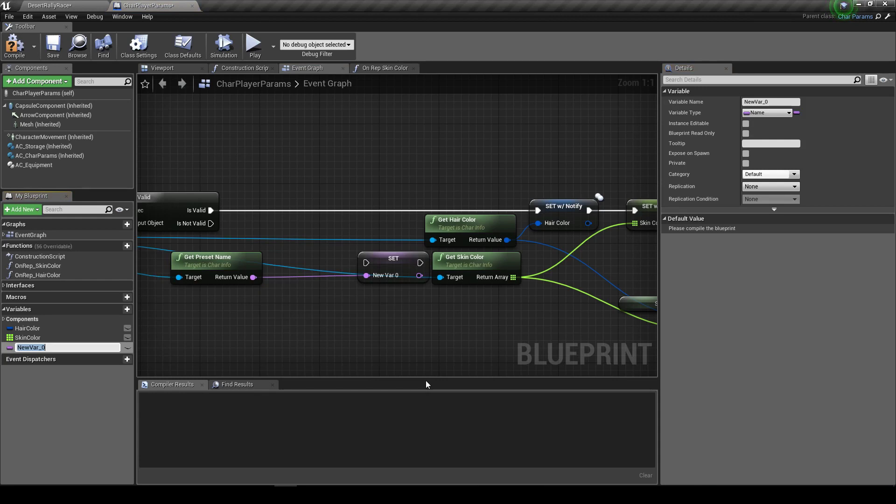
left_click(394, 261)
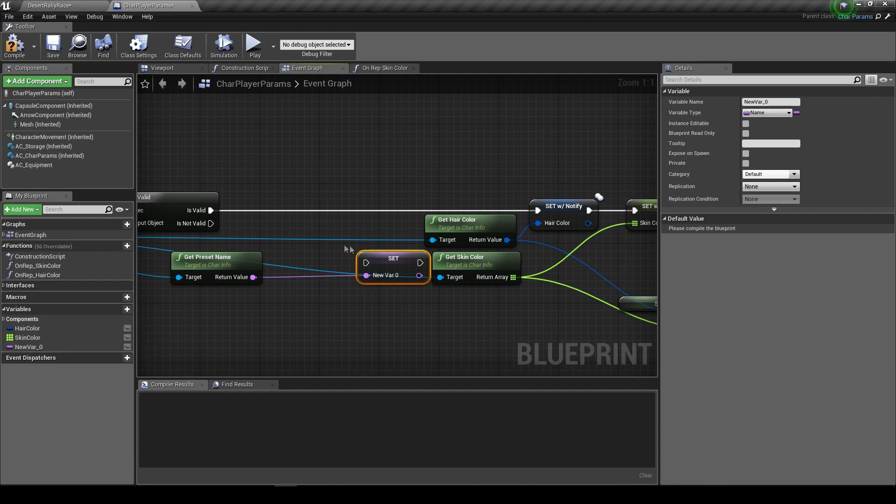
key("Delete")
left_click_drag(244, 263, 214, 254)
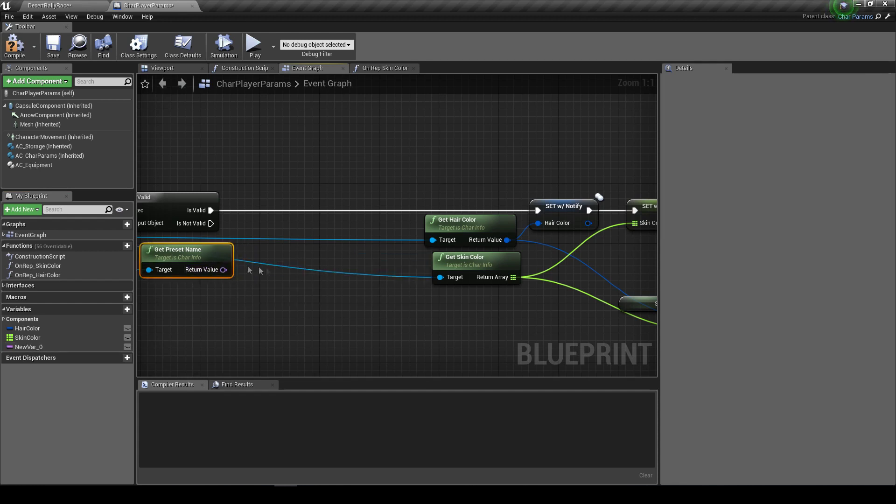
right_click_drag(269, 266, 321, 285)
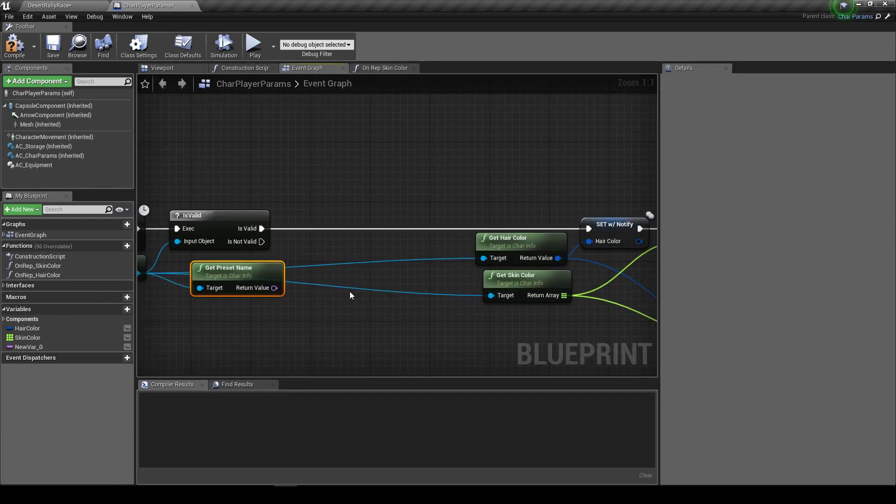
scroll(349, 291, "down", 1)
mouse_move(349, 291)
right_mouse_down()
mouse_move(255, 274)
mouse_move(302, 265)
right_mouse_up()
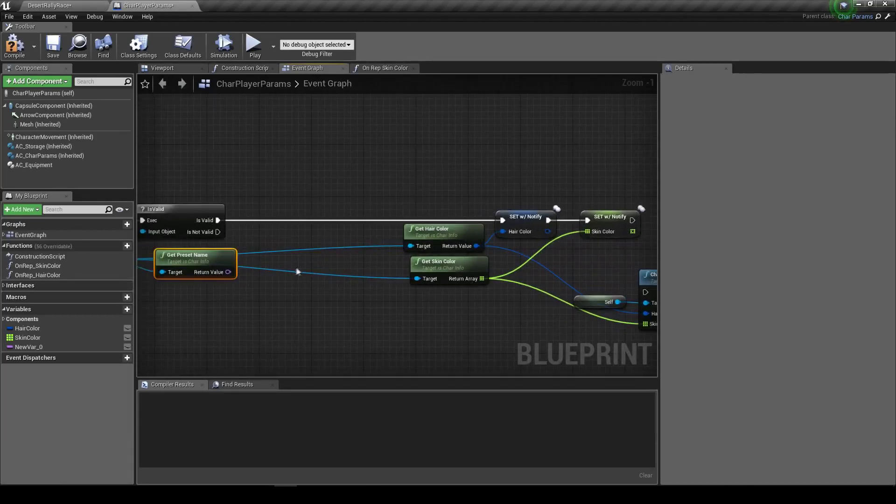
scroll(241, 260, "up", 1)
left_click_drag(240, 259, 240, 253)
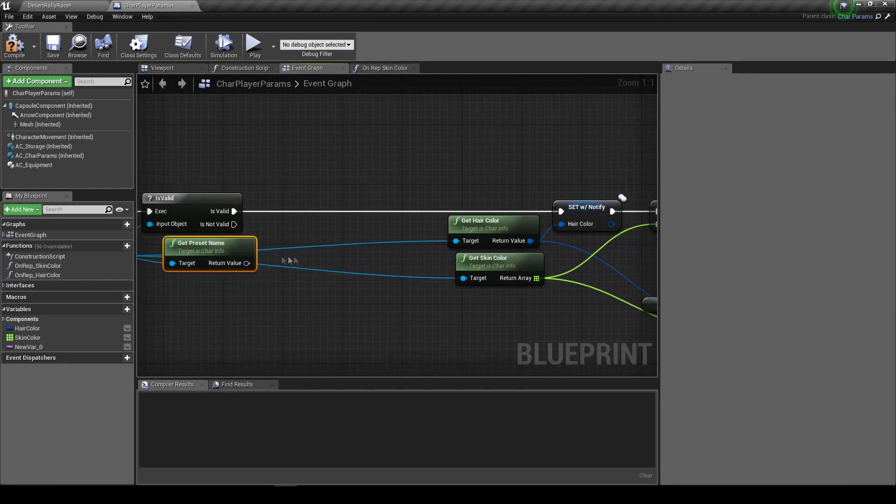
right_click_drag(311, 253, 343, 256)
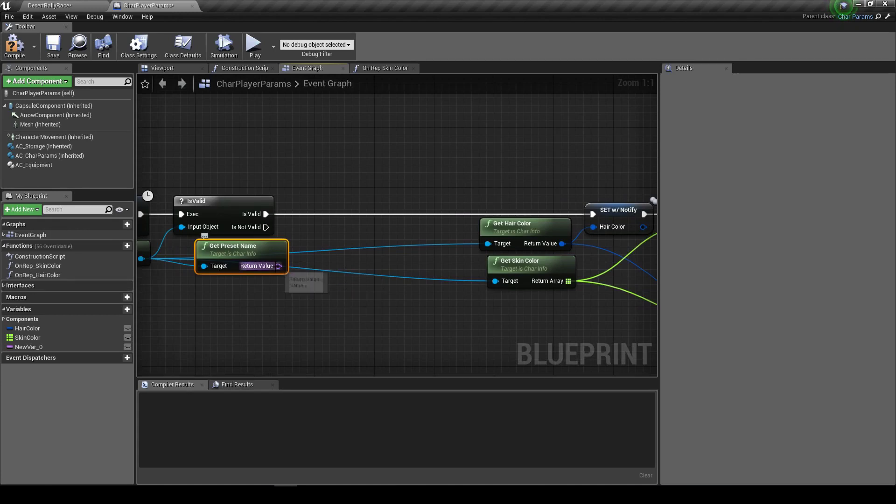
- Rename NewVar_0 to PresetName
left_click(58, 347)
type("PresetNam")
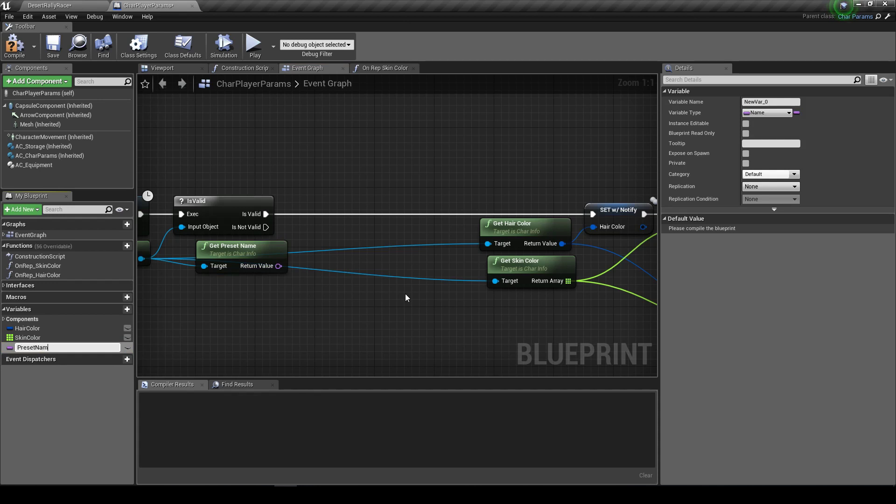
type("e")
key("Return")
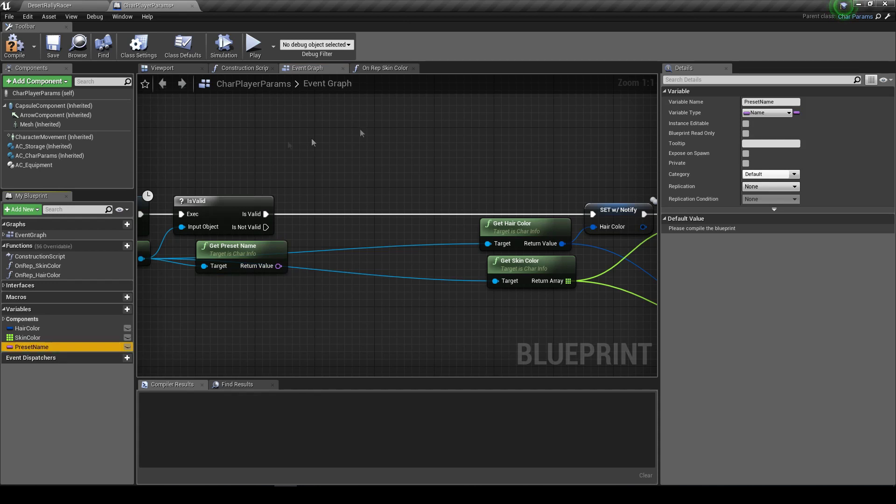
left_click_drag(280, 266, 295, 266)
- Add a RepNotify PresetName setter fed by Get Preset Name after IsValid, chained into Hair Color
mouse_move(32, 347)
left_mouse_down("alt")
mouse_move(416, 216)
mouse_move(417, 223)
left_mouse_up("alt")
left_click_drag(266, 214, 390, 214)
left_click(770, 186)
left_click(760, 209)
left_click_drag(451, 214, 593, 215)
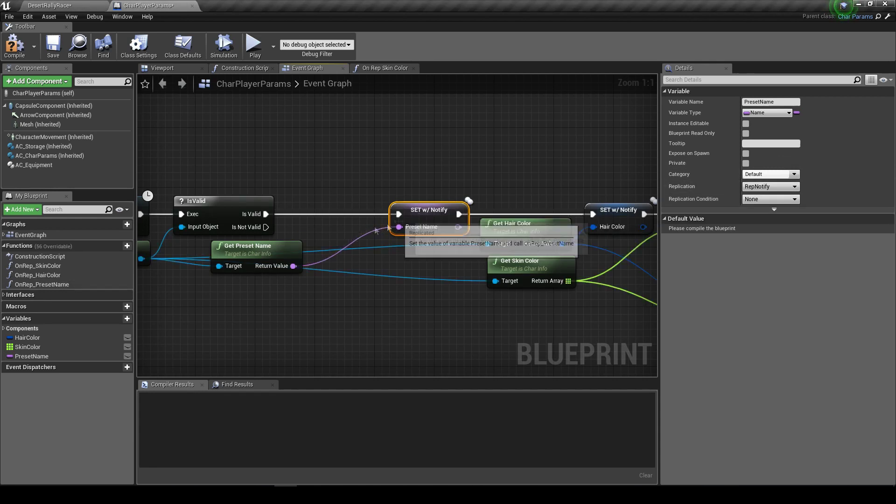
- Tidy the Preset Name, Hair Color and Skin Color setter chain, then save and compile CharPlayerParams
left_click_drag(247, 246, 327, 220)
scroll(320, 271, "down", 1)
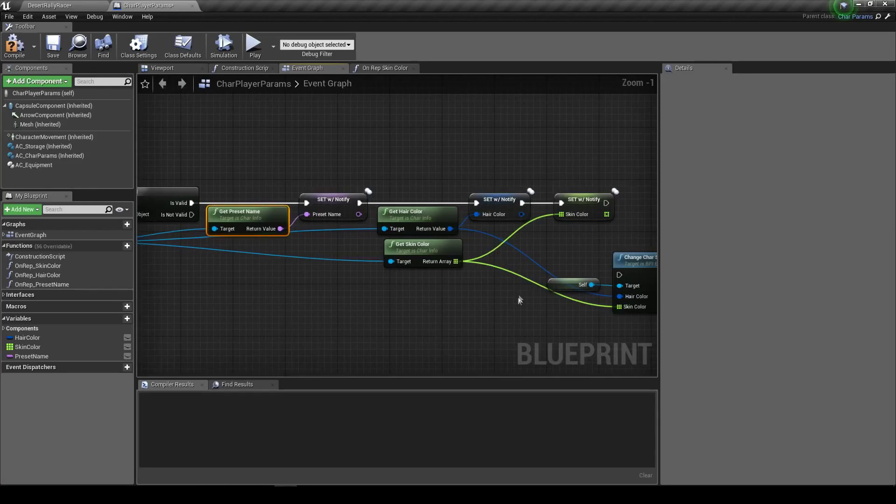
right_click_drag(321, 271, 180, 278)
left_click_drag(455, 208, 536, 208)
left_click_drag(302, 252, 466, 224)
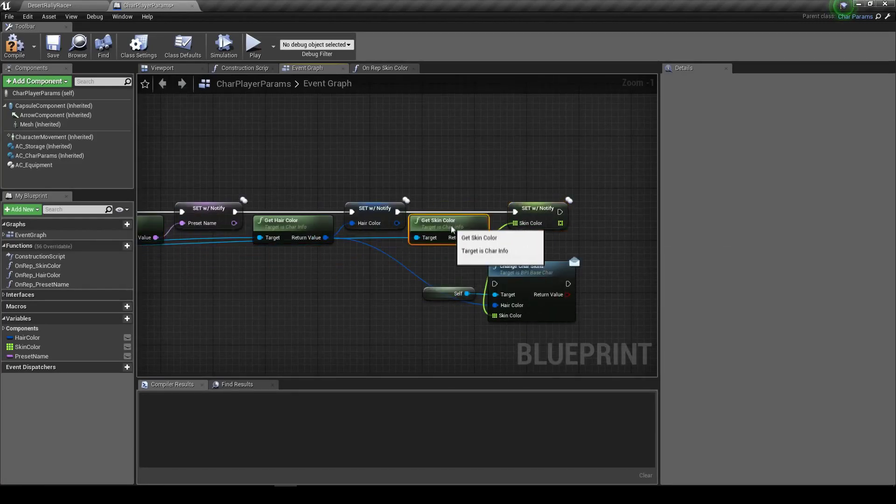
left_click(542, 208)
right_click_drag(377, 272, 507, 271)
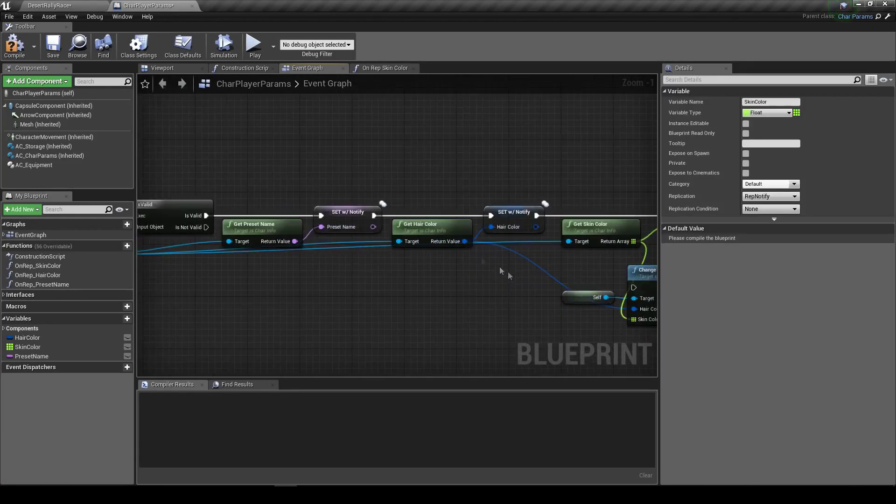
left_click(340, 212)
left_click(54, 44)
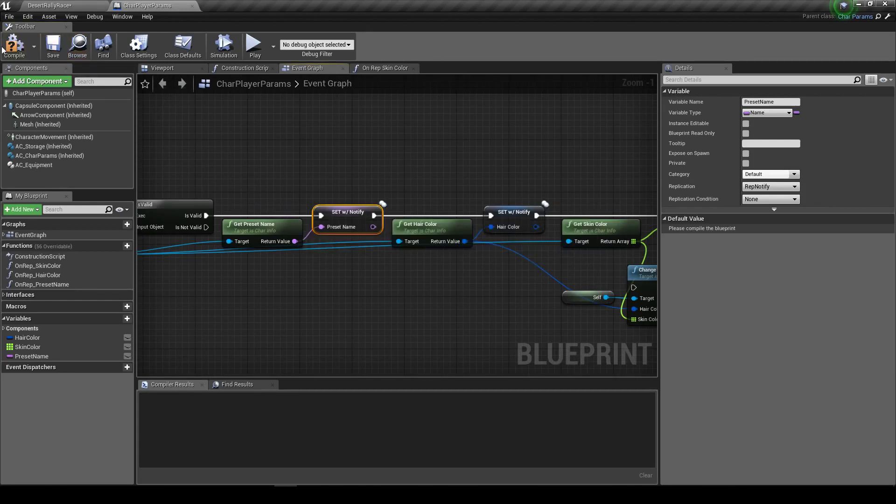
left_click(20, 48)
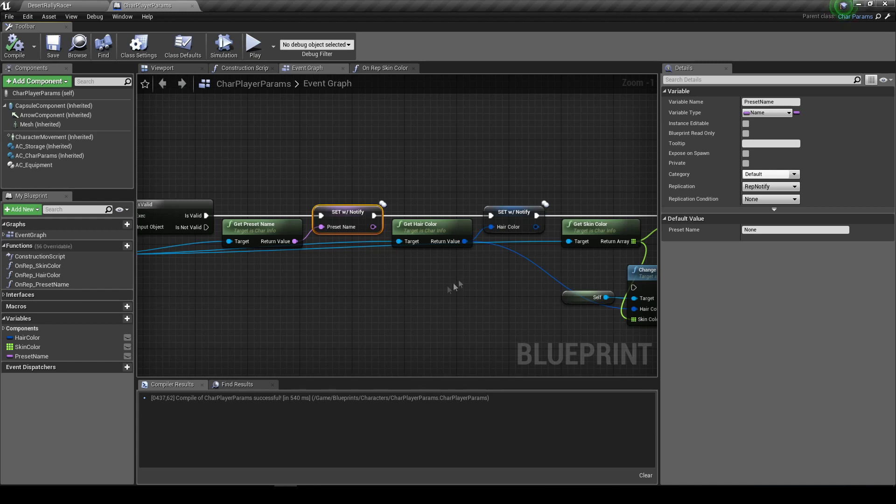
- Move the Self and Change Char Skins nodes down and left below the setter chain
right_click_drag(453, 282, 310, 274)
left_click(373, 206)
left_click(546, 209)
left_click_drag(419, 280, 567, 317)
right_click_drag(509, 273, 596, 269)
left_click_drag(597, 269, 462, 318)
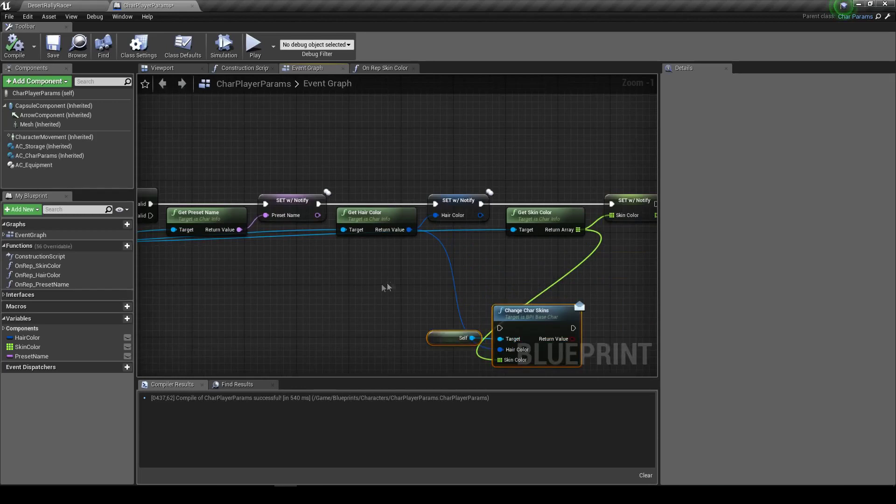
right_click_drag(417, 288, 345, 284)
left_click(346, 284)
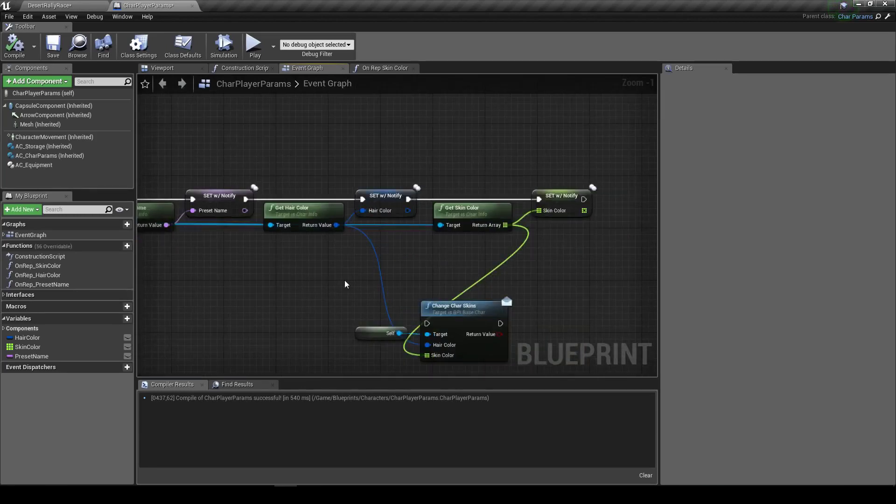
- In On Rep Skin Color, feed a PresetName getter into Set Row Char's Row Char pin
left_click_drag(380, 283, 524, 333)
left_click(376, 71)
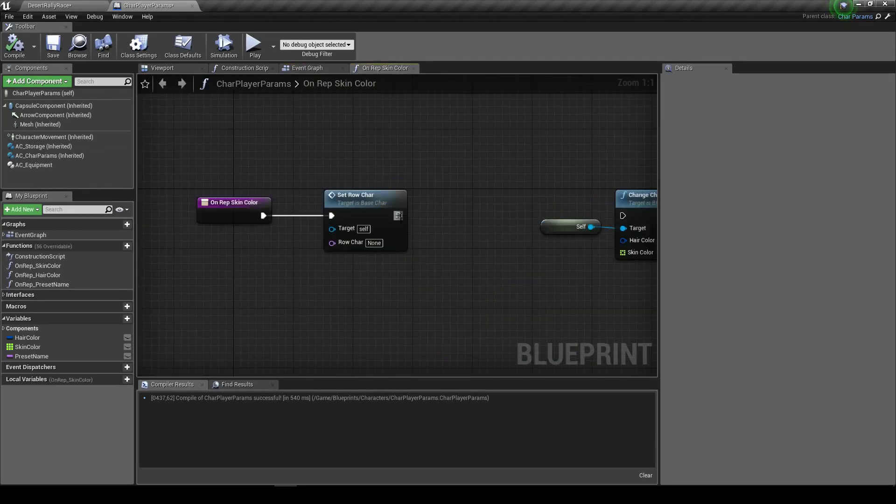
left_click_drag(373, 212, 396, 213)
mouse_move(40, 355)
left_mouse_down()
mouse_move(311, 245)
mouse_move(332, 260)
left_mouse_up()
left_click(343, 263)
mouse_move(32, 356)
left_mouse_down("ctrl")
mouse_move(273, 229)
mouse_move(354, 242)
left_mouse_up("ctrl")
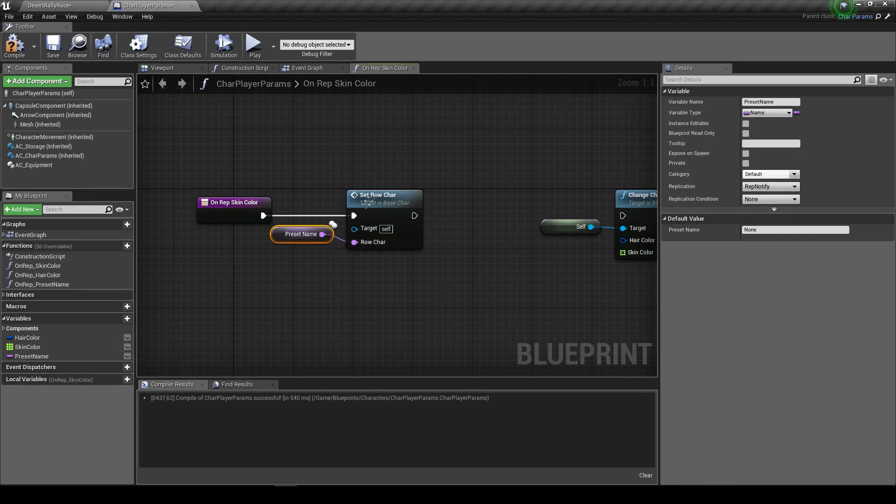
left_click_drag(368, 201, 391, 200)
left_click_drag(306, 235, 321, 234)
left_click(401, 220)
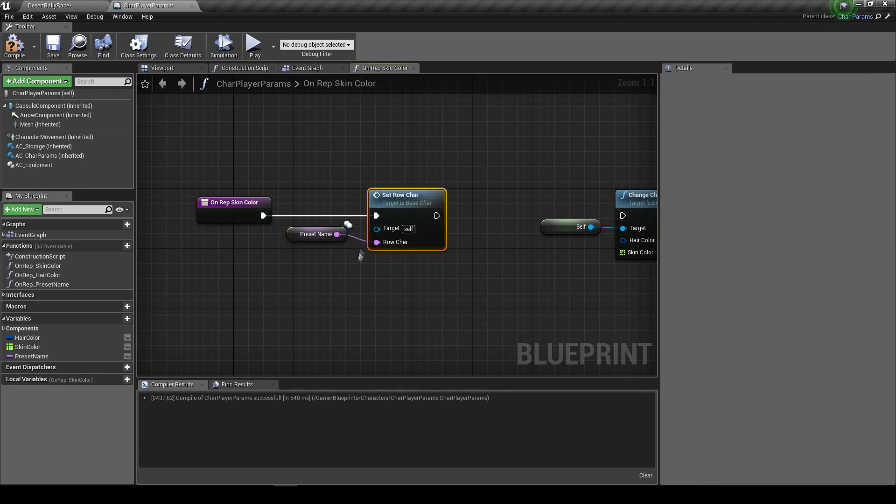
- Save CharPlayerParams and tidy the Preset Name and Change Char Skins nodes
right_click_drag(300, 239, 201, 237)
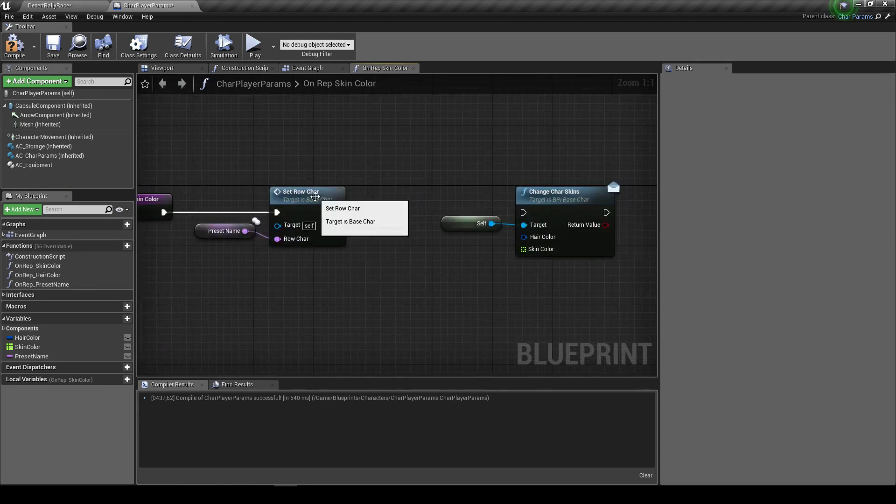
left_click(60, 52)
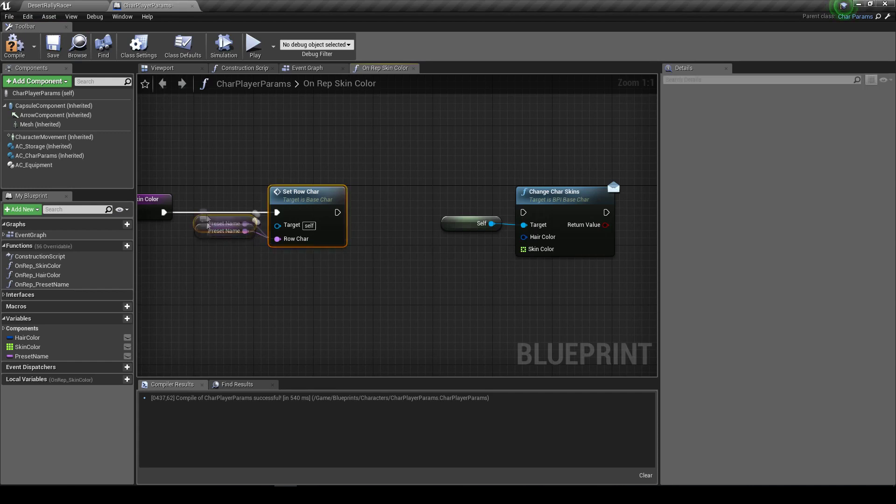
left_click_drag(221, 238, 215, 230)
scroll(306, 254, "down", 1)
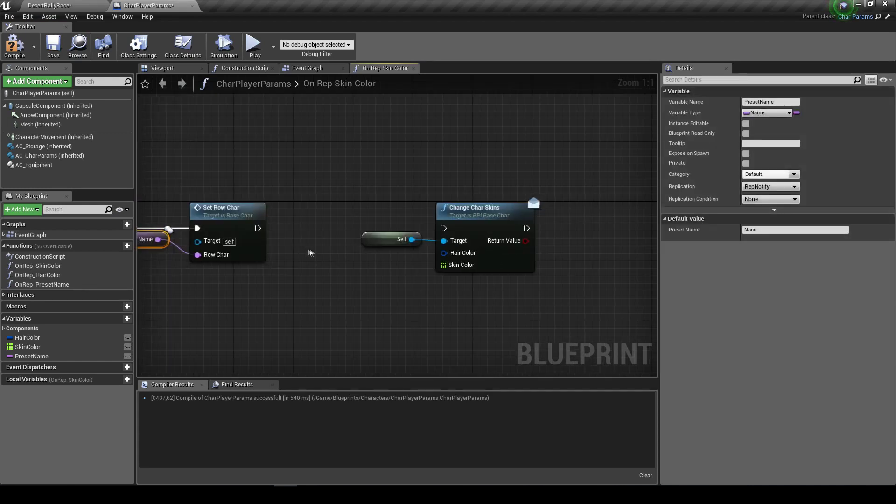
scroll(368, 202, "down", 1)
left_click_drag(368, 202, 508, 237)
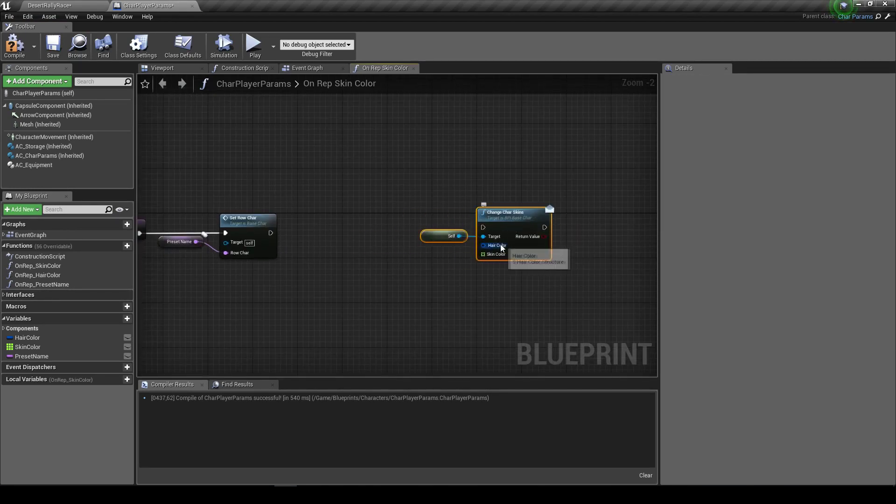
left_click(382, 276)
scroll(355, 254, "up", 2)
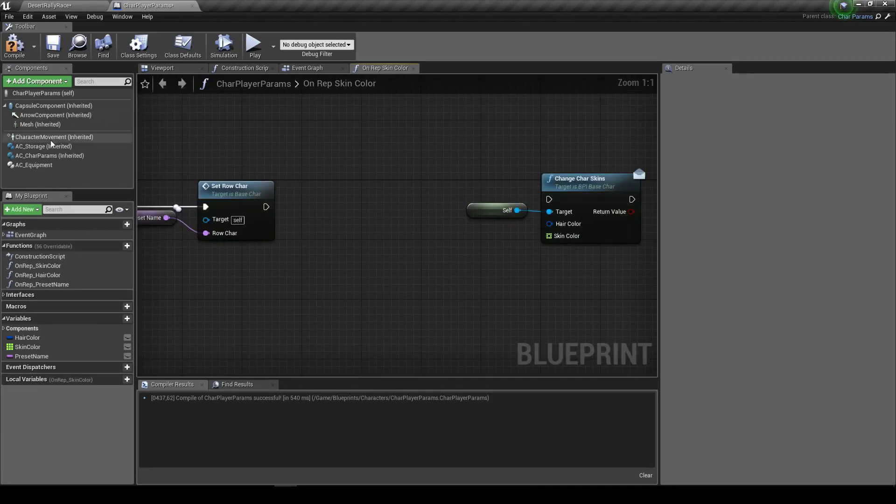
- Add a Mesh → Get Skeletal Mesh → IsValid check running after Set Row Char
mouse_move(58, 126)
left_mouse_down()
mouse_move(196, 276)
mouse_move(282, 283)
left_mouse_up()
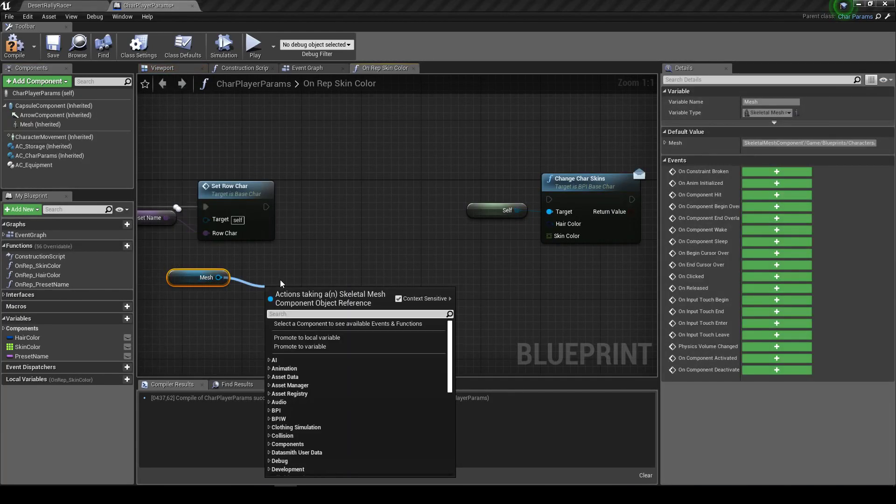
type("getskel")
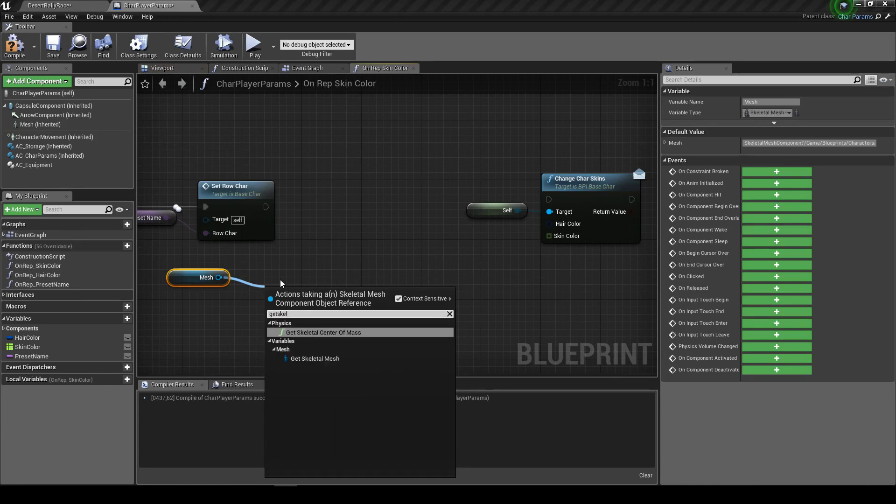
key("Down")
key("Return")
mouse_move(325, 298)
left_mouse_down()
mouse_move(295, 282)
mouse_move(374, 272)
left_mouse_up()
type("isvalid")
key("Return")
left_click_drag(420, 287, 405, 264)
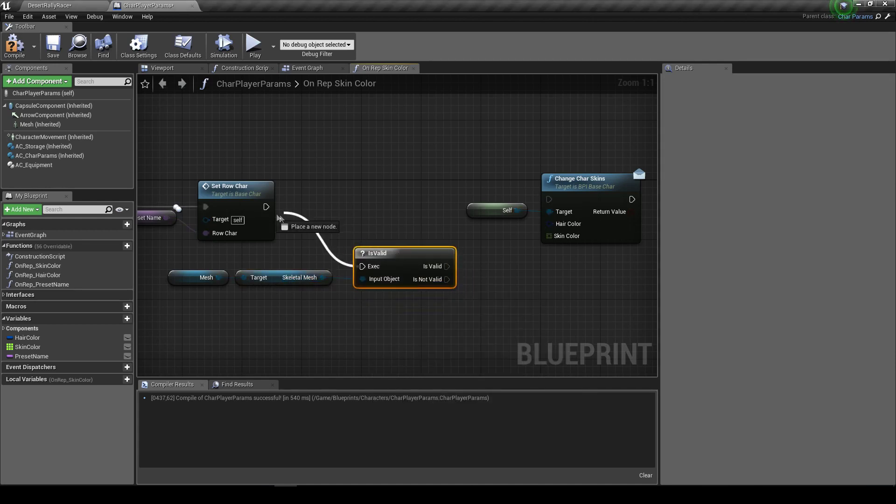
left_click_drag(362, 267, 266, 207)
mouse_move(396, 262)
left_mouse_down()
mouse_move(374, 195)
mouse_move(381, 203)
left_mouse_up()
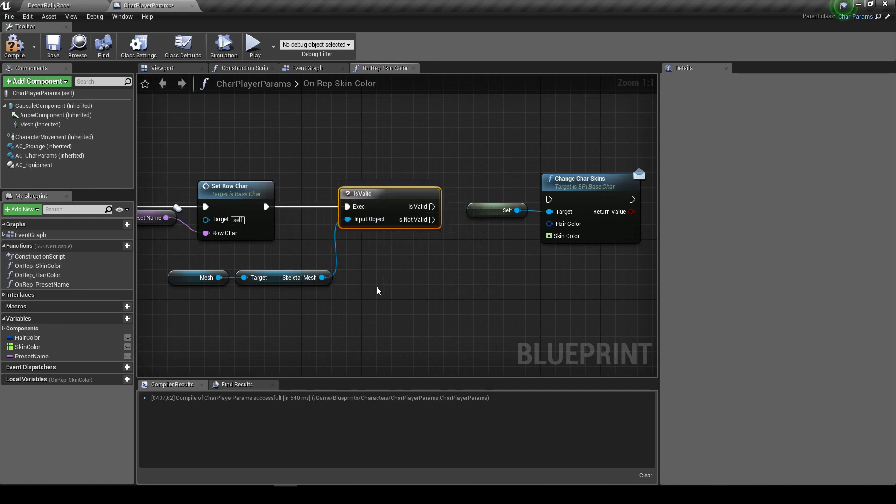
right_click_drag(443, 263, 344, 256)
left_click_drag(344, 194, 313, 194)
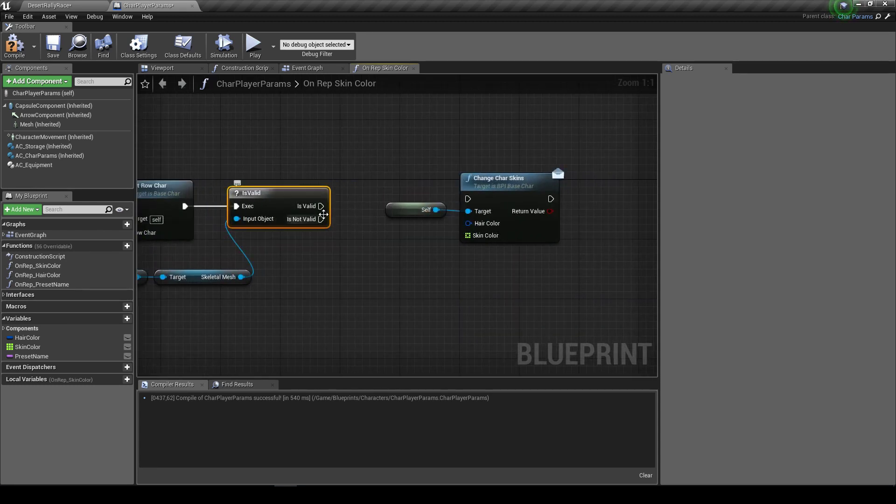
- Run Change Char Skins on Is Valid, feeding it Hair Color and Skin Color getters
left_click_drag(321, 206, 467, 199)
left_click_drag(400, 197, 472, 224)
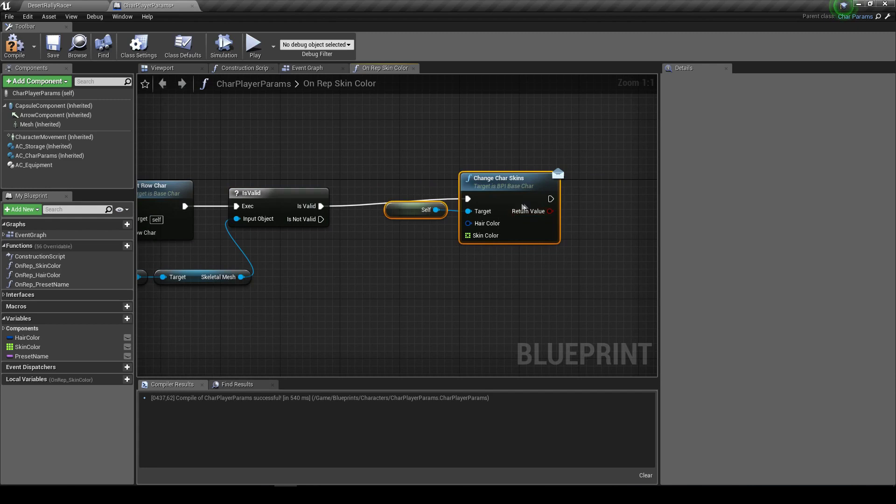
left_click_drag(532, 210, 577, 217)
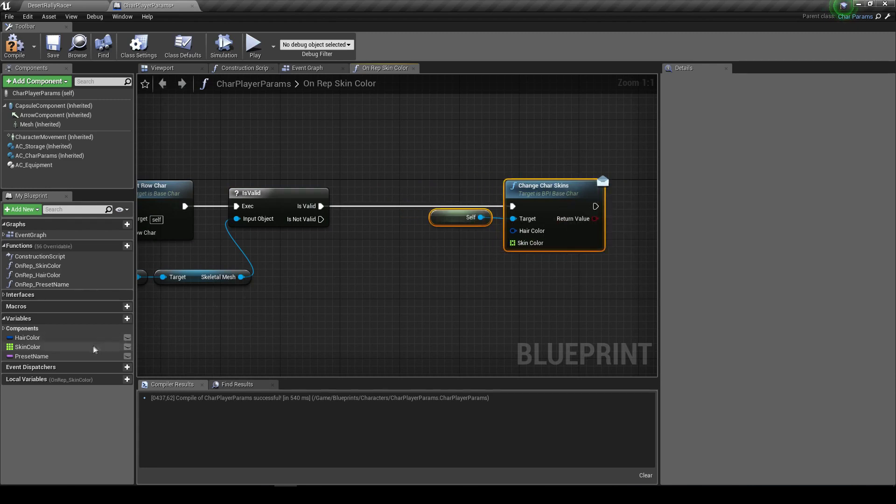
left_click_drag(27, 337, 432, 227, "ctrl")
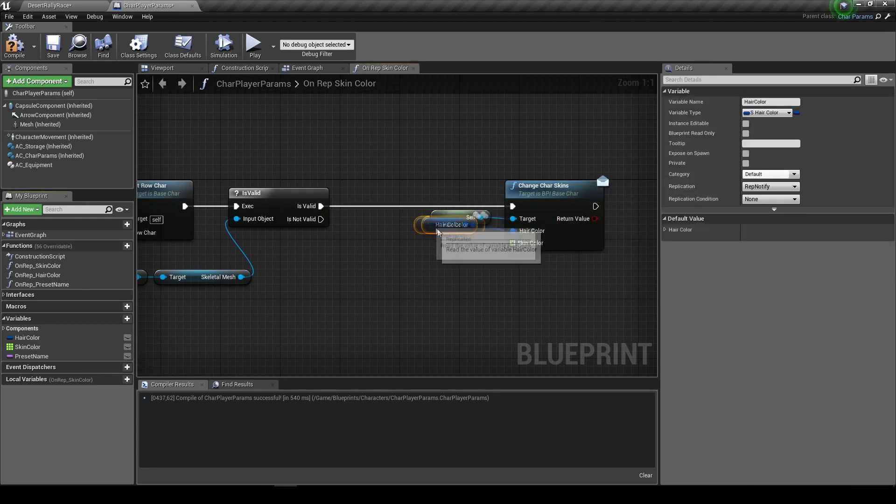
mouse_move(27, 347)
left_mouse_down()
mouse_move(428, 307)
mouse_move(512, 242)
left_mouse_up()
right_click_drag(396, 303, 426, 256)
scroll(426, 257, "down", 1)
left_click(425, 256)
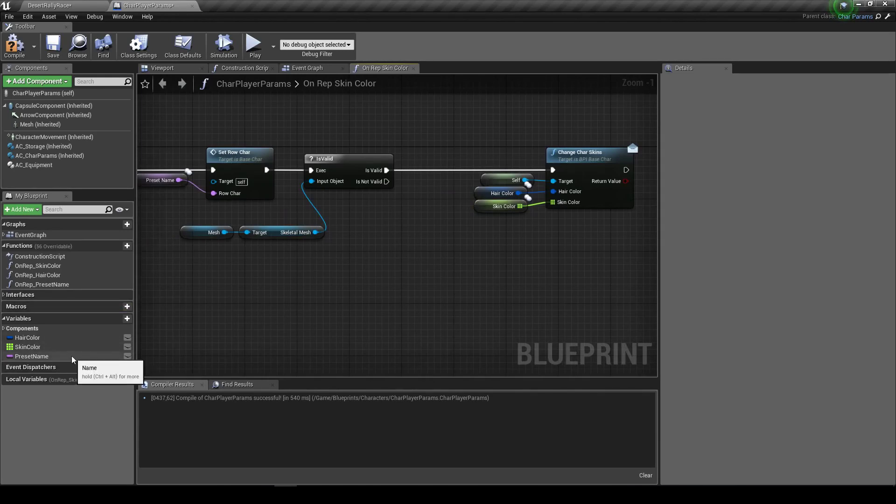
mouse_move(70, 357)
left_mouse_down()
mouse_move(269, 321)
mouse_move(261, 301)
left_mouse_up()
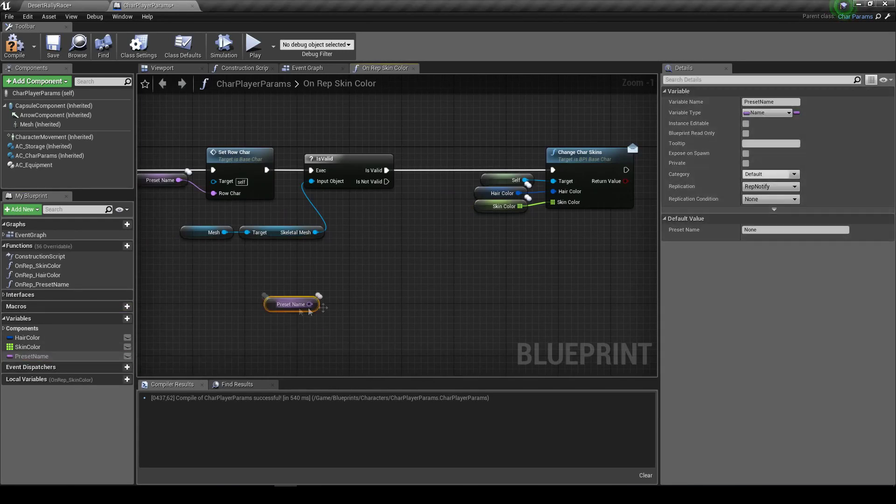
- Add a Get Char Mesh node fed by the Preset Name getter
scroll(322, 277, "up", 1)
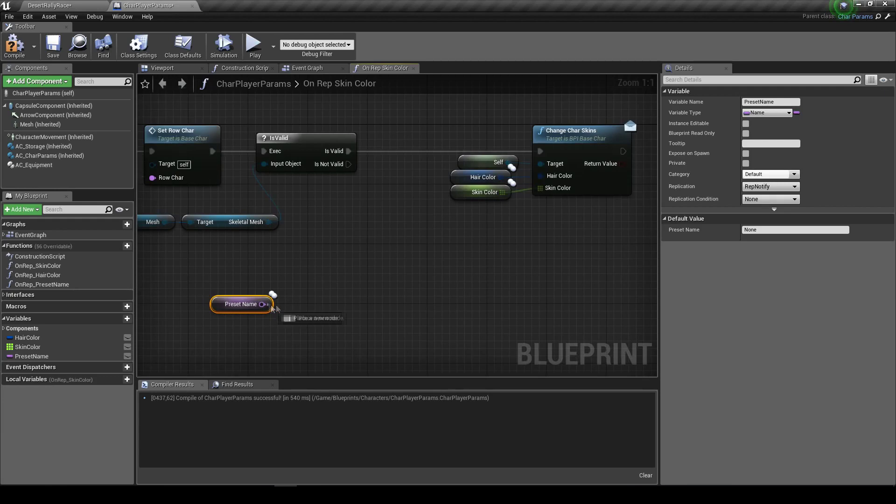
left_click_drag(262, 305, 325, 303)
type("get mesh")
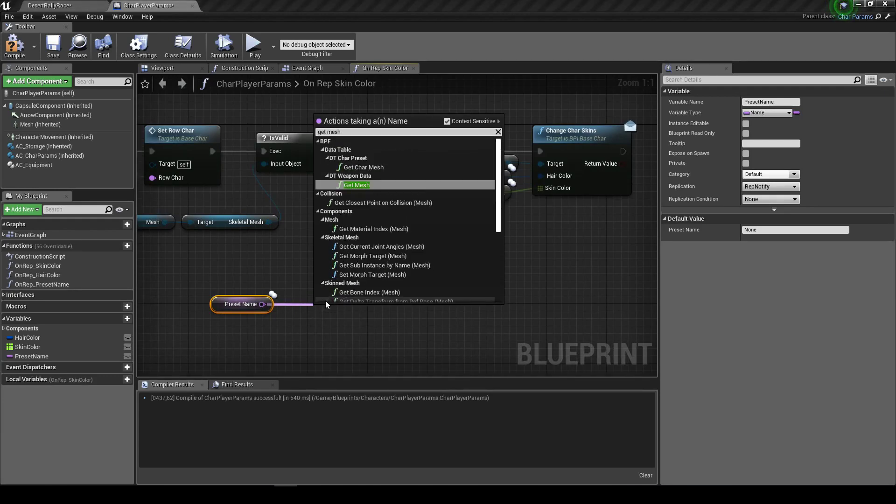
key("Return")
left_click_drag(340, 328, 302, 305)
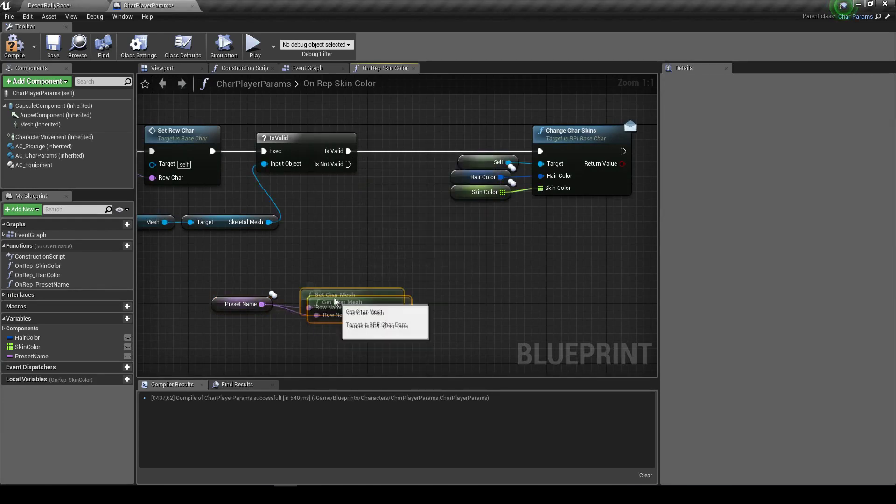
left_click_drag(353, 295, 367, 295)
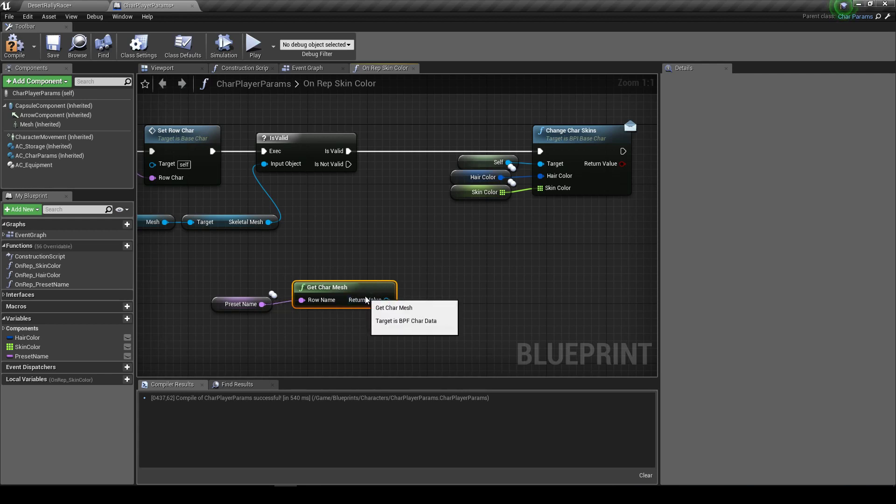
- Add Set Skeletal Mesh on Mesh, triggered by Is Not Valid, with Get Char Mesh as New Mesh
mouse_move(62, 124)
left_mouse_down()
mouse_move(441, 299)
mouse_move(521, 285)
left_mouse_up()
type("set skeletal mesh")
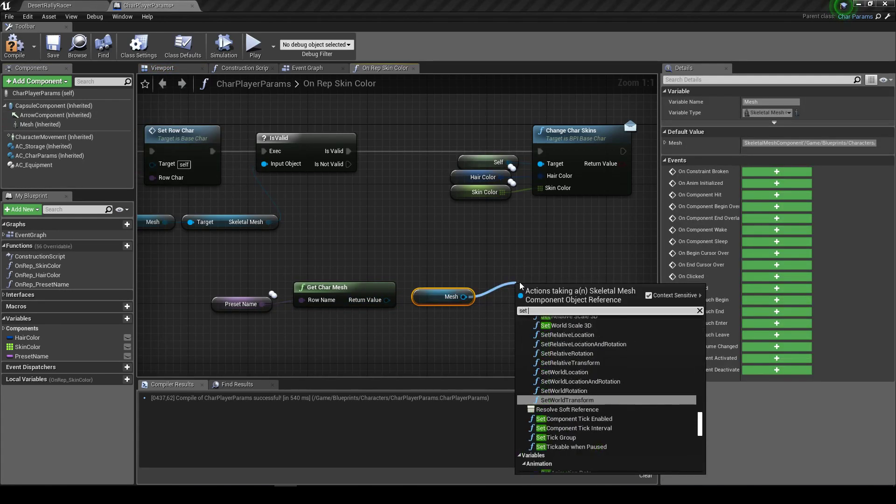
key("Return")
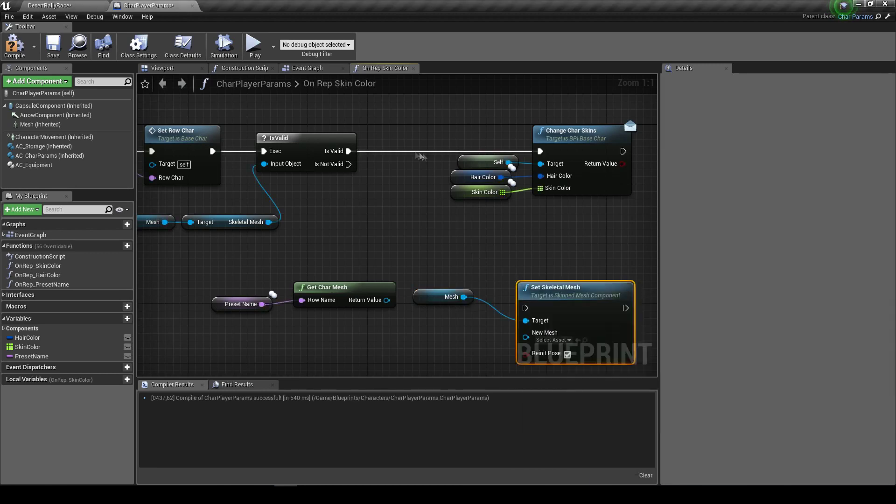
mouse_move(349, 163)
left_mouse_down()
mouse_move(525, 308)
mouse_move(526, 279)
left_mouse_up()
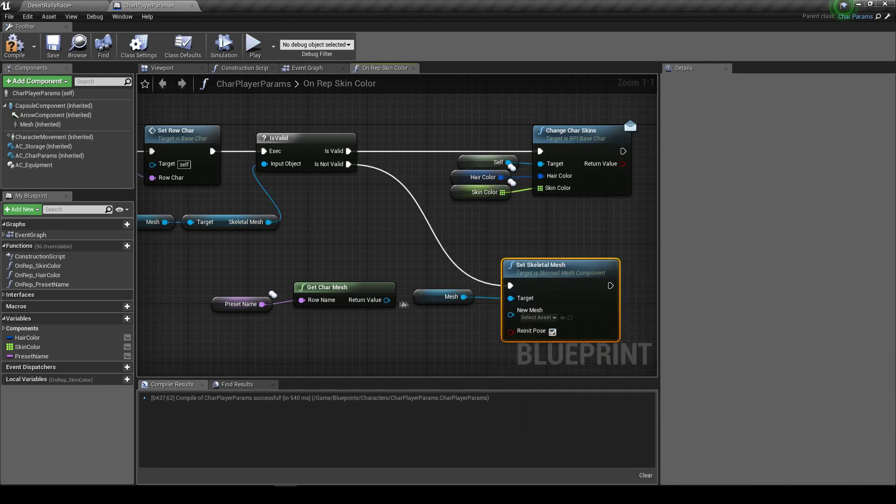
left_click_drag(387, 300, 511, 315)
left_click_drag(363, 296, 455, 318)
left_click_drag(225, 308, 335, 323)
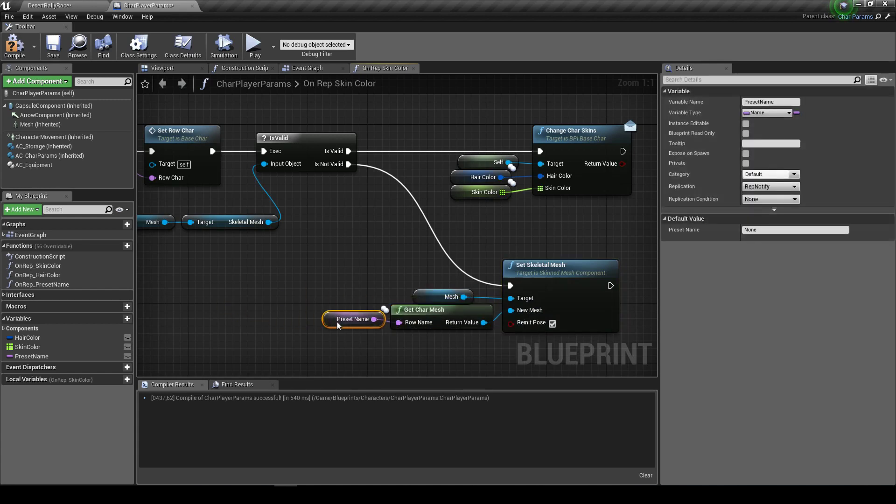
- Search for an anim getter by preset name, then open the Get Char Mesh function
right_click_drag(389, 347, 318, 257)
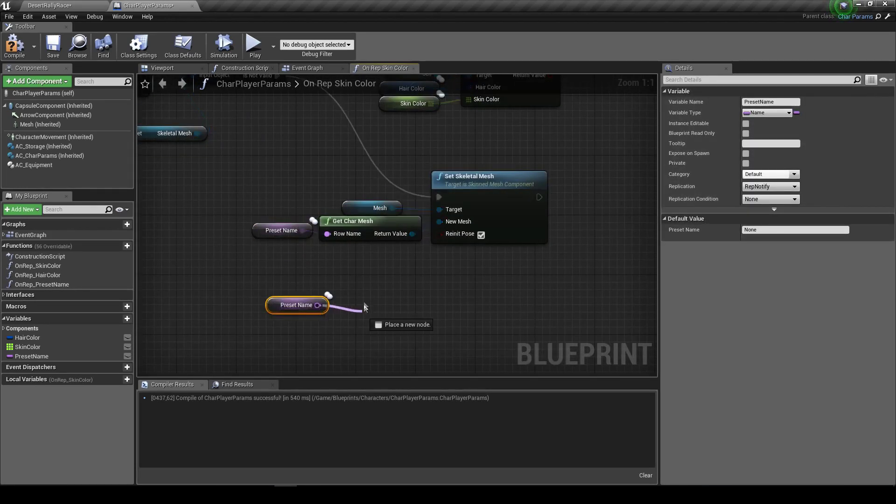
left_click_drag(317, 306, 364, 301)
type("get")
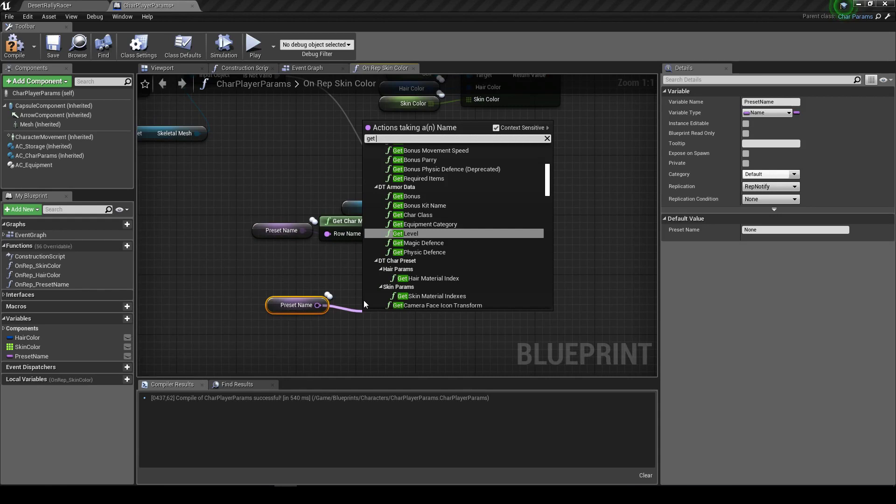
type(" anim")
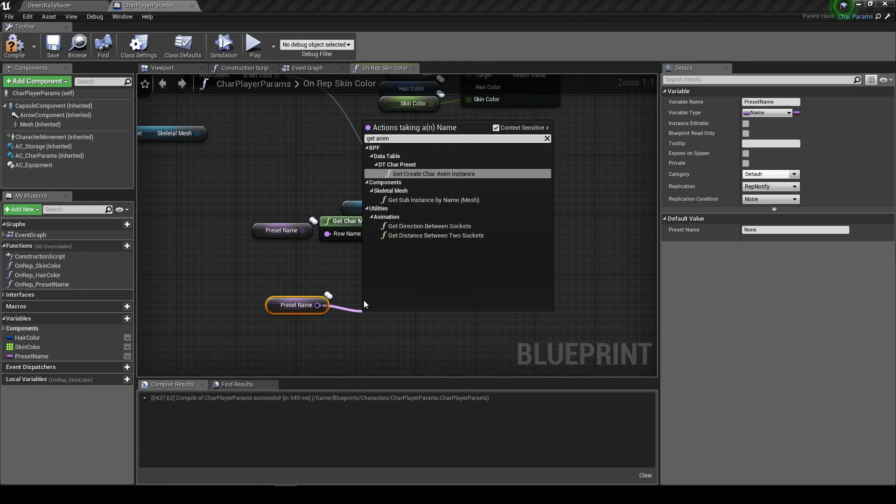
left_click(298, 265)
double_click(381, 227)
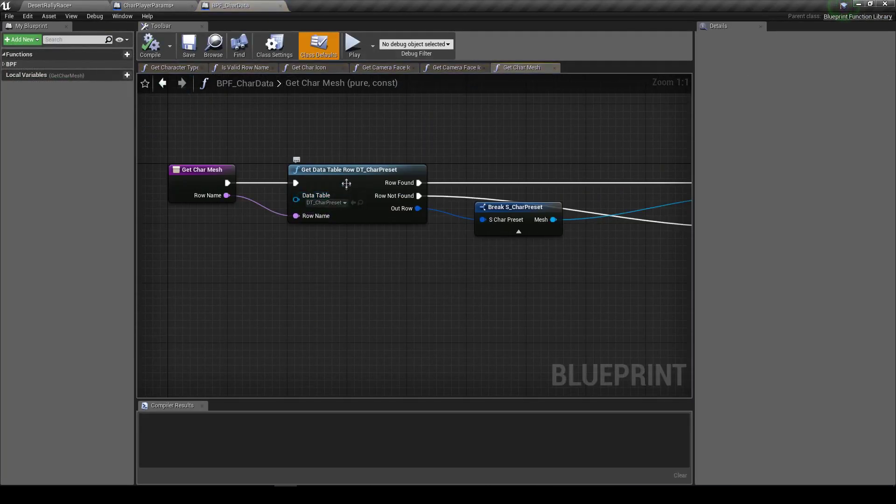
- Duplicate GetCreateCharAnimInstance in BPF_CharData and rename the copy GetGameAnimInstance
left_click(346, 184)
scroll(339, 206, "down", 2)
left_click(3, 64)
left_click(8, 73)
left_click(13, 80)
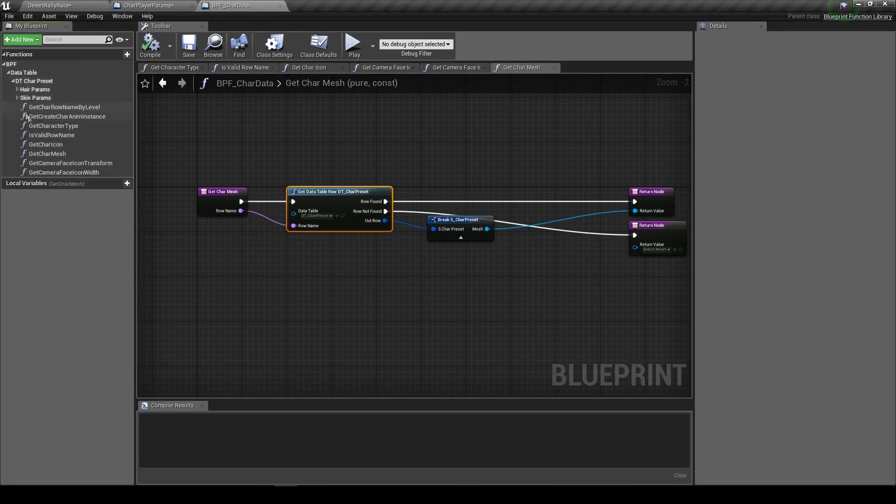
left_click(57, 118)
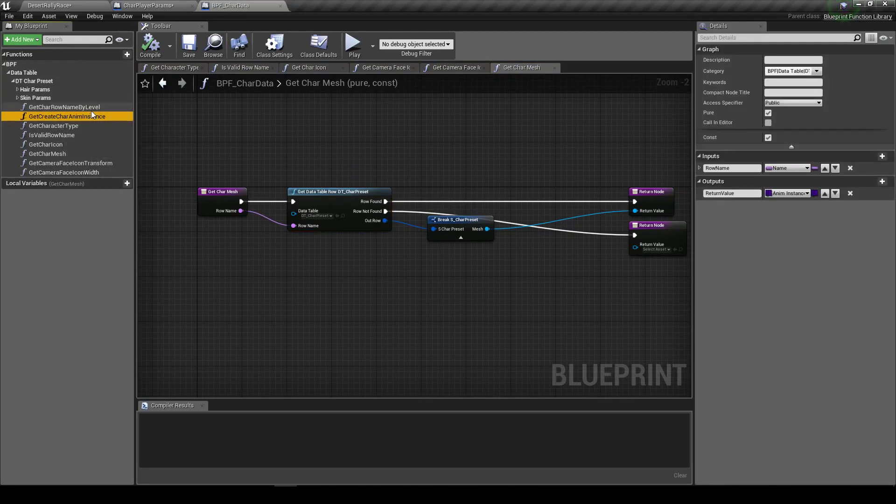
key("ctrl+w")
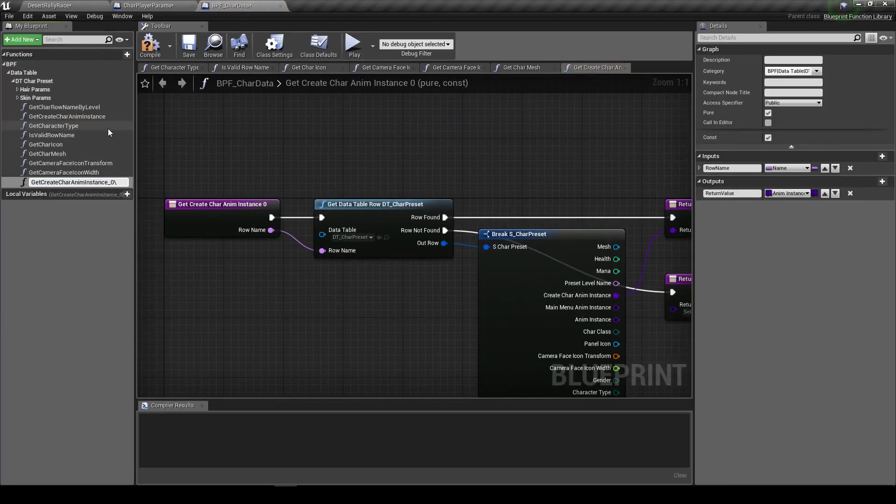
key("BackSpace")
key("BackSpace")
key("BackSpace")
key("BackSpace")
key("BackSpace")
key("BackSpace")
key("BackSpace")
type("GameAi")
key("BackSpace")
type("nimInstance")
key("Return")
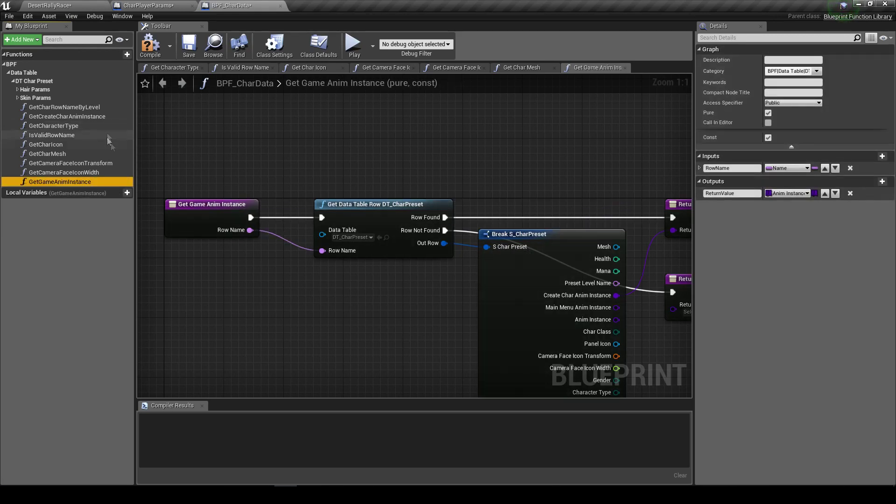
- Make GetGameAnimInstance return the preset's Anim Instance, compile BPF_CharData and close it
double_click(72, 182)
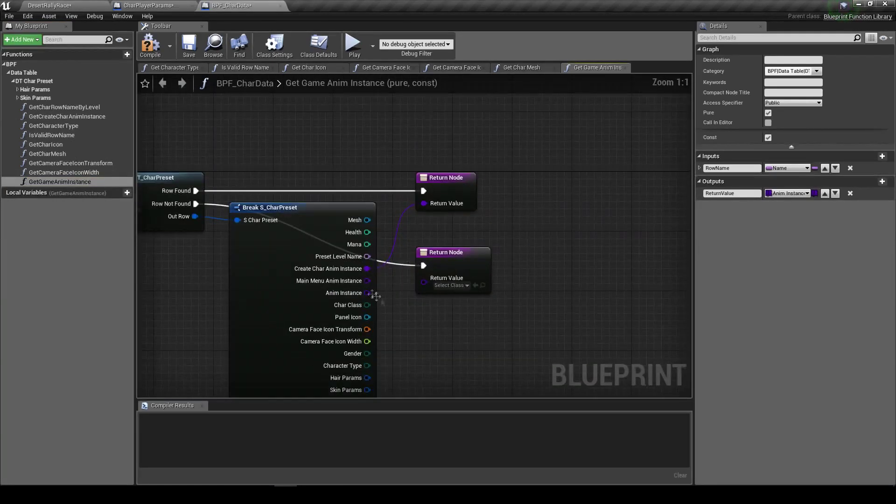
left_click_drag(423, 203, 367, 293)
left_click(150, 45)
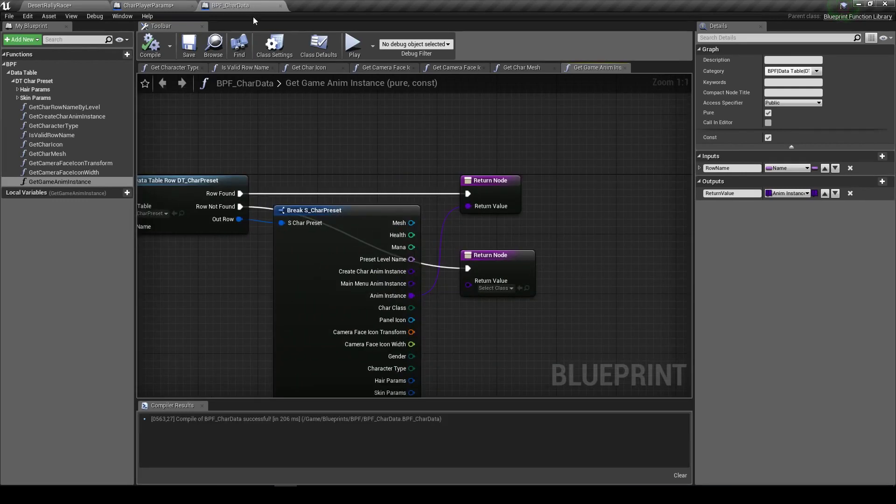
right_click_drag(341, 156, 361, 119)
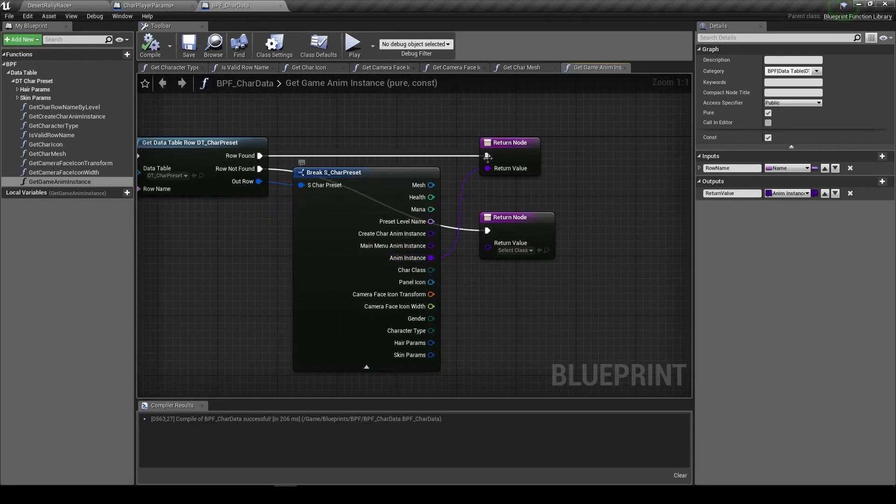
right_click_drag(421, 254, 487, 265)
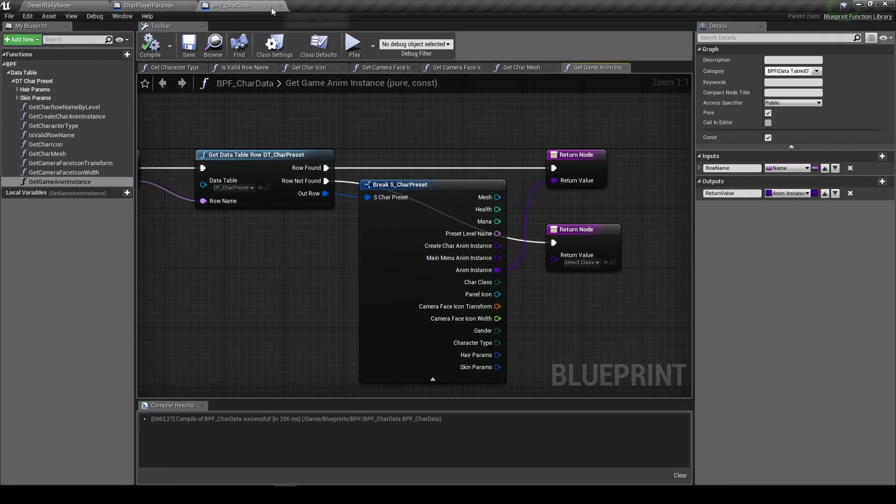
left_click(280, 6)
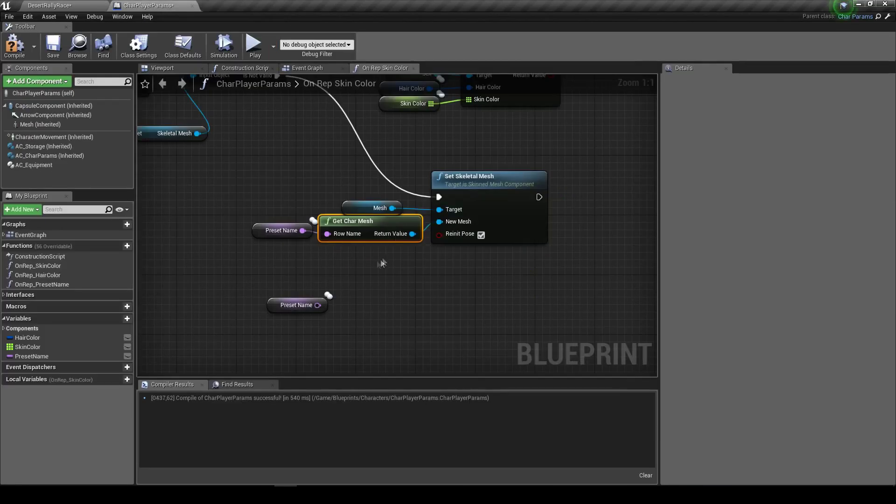
- Add a Get Game Anim Instance node fed by the Preset Name getter
left_click_drag(317, 305, 372, 322)
type("getgamen")
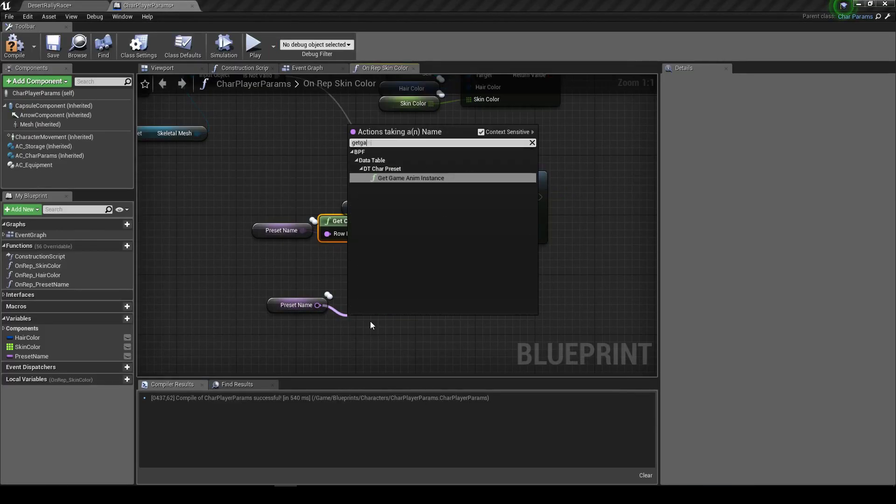
key("Return")
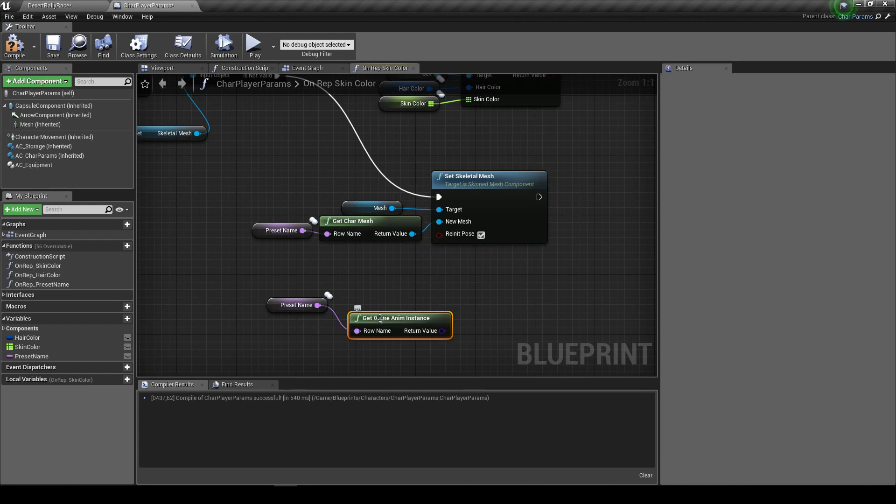
left_click_drag(374, 322, 374, 300)
- Add Set Anim Instance Class on a copied Mesh getter, running after Set Skeletal Mesh
right_click_drag(374, 299, 283, 297)
left_click(287, 205)
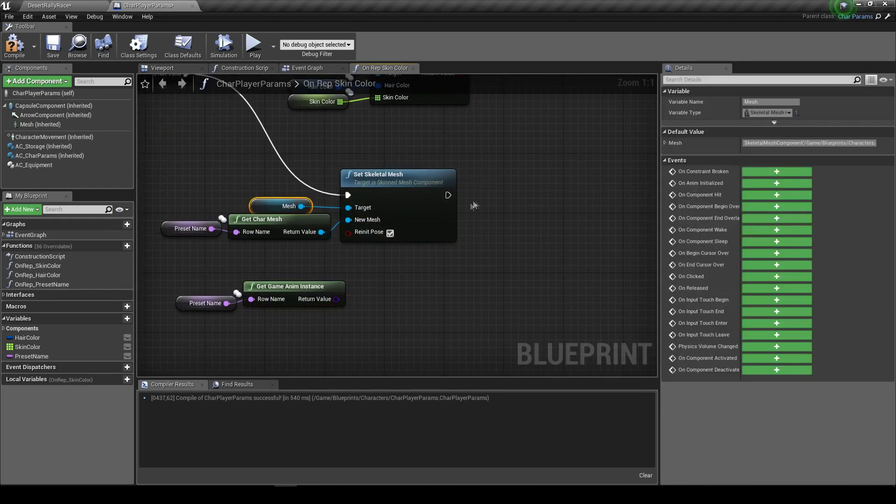
key("ctrl+c")
key("ctrl+v")
left_click_drag(524, 213, 588, 175)
type("set ")
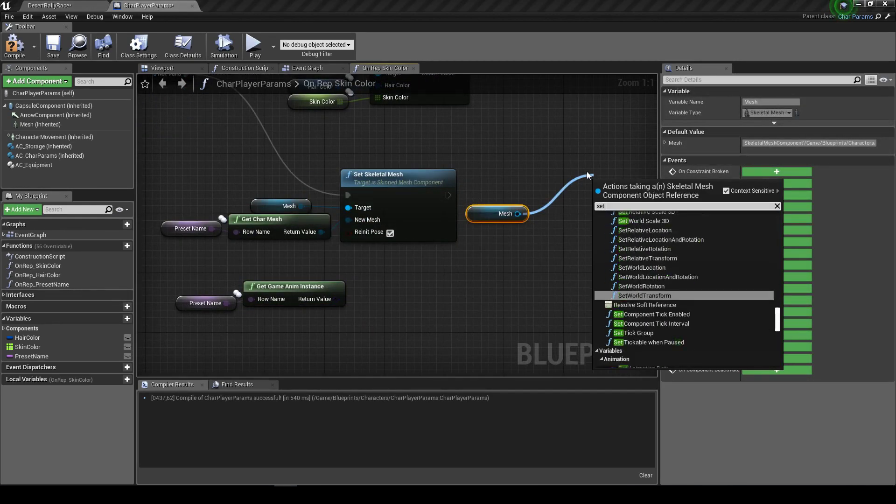
type("anim inst")
key("Return")
right_click_drag(655, 207, 557, 186)
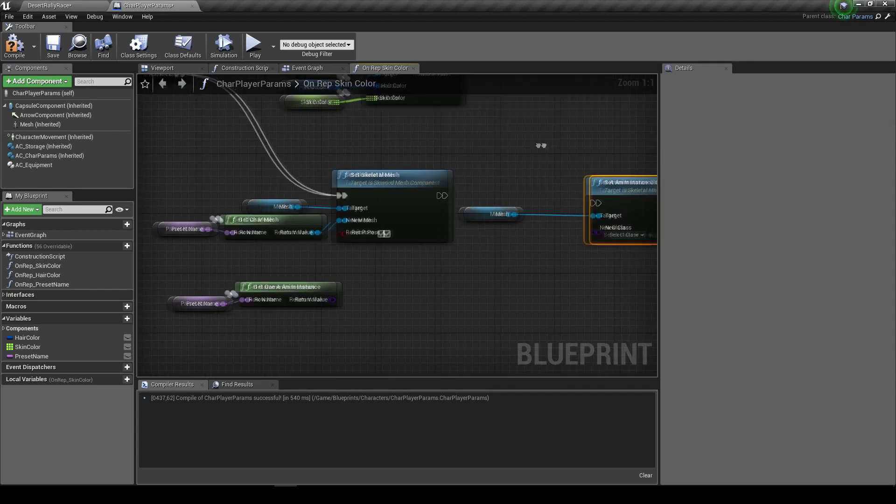
mouse_move(349, 174)
left_mouse_down()
mouse_move(503, 181)
mouse_move(496, 162)
left_mouse_up()
- Feed Get Game Anim Instance's class into New Class and arrange the anim nodes
left_click_drag(401, 192, 422, 190)
right_click_drag(420, 304, 484, 303)
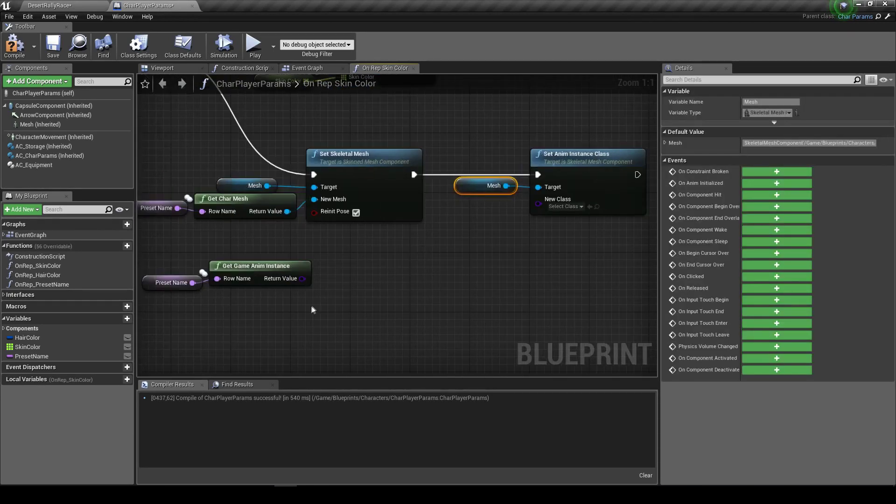
left_click_drag(322, 301, 149, 273)
left_click_drag(209, 272, 402, 242)
left_click_drag(496, 248, 538, 199)
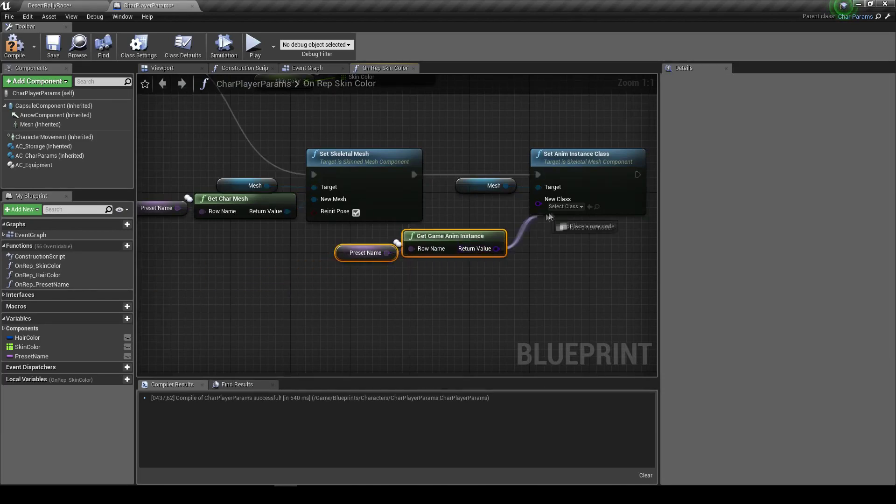
mouse_move(511, 156)
left_mouse_down()
mouse_move(536, 182)
mouse_move(592, 179)
left_mouse_up()
left_click_drag(474, 238, 526, 199)
left_click_drag(382, 246, 470, 245)
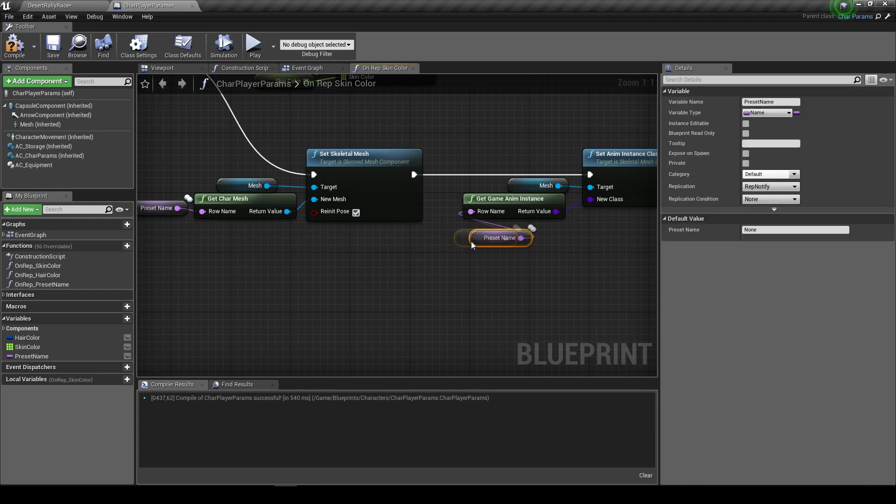
- Paste a Change Char Skins call after Set Anim Instance Class and compile
scroll(470, 244, "down", 1)
key("ctrl+v")
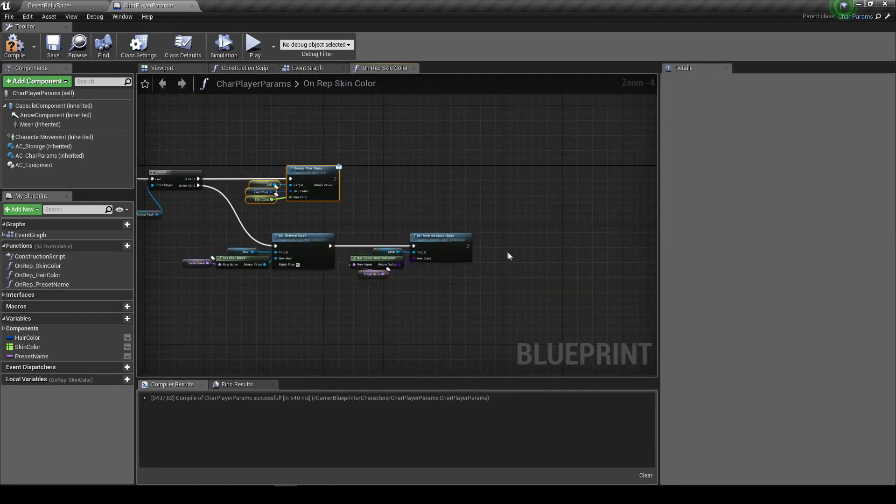
left_click_drag(448, 243, 517, 248)
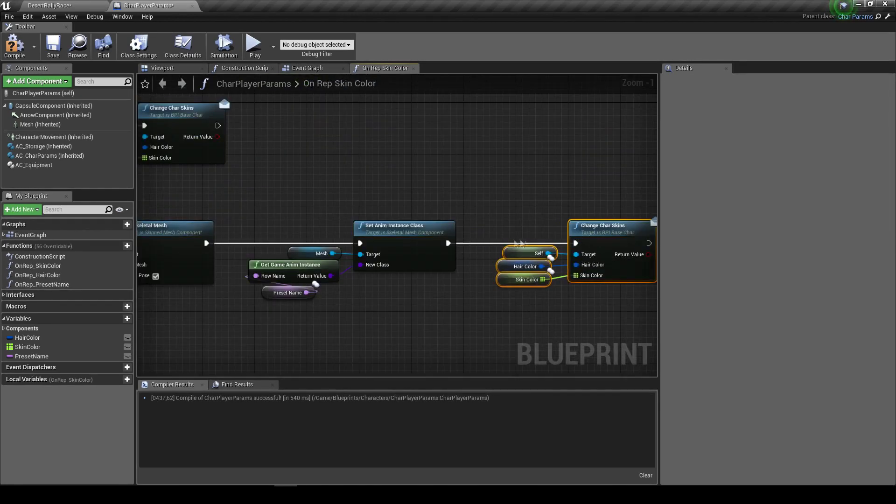
scroll(527, 243, "down", 2)
left_click(51, 55)
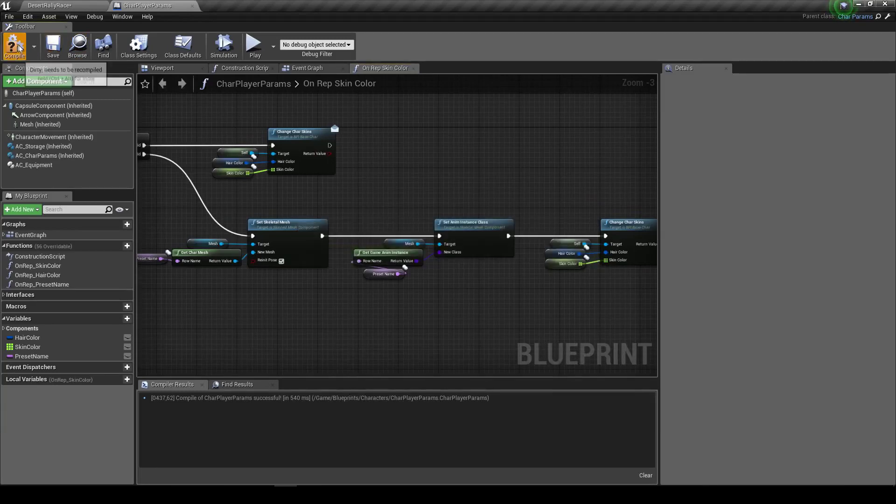
- Save CharPlayerParams and return to the DesertRallyRace level
right_click_drag(216, 120, 377, 112)
scroll(377, 112, "up", 1)
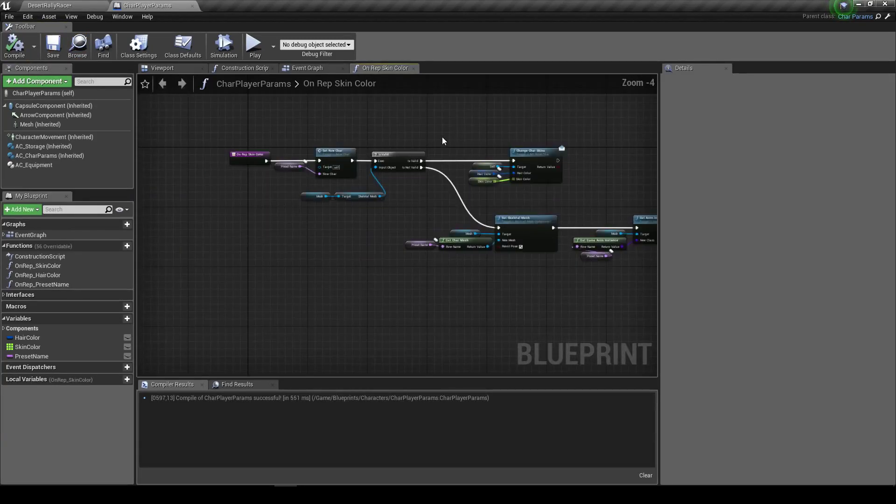
right_click_drag(441, 137, 299, 169)
left_click(261, 177)
scroll(252, 185, "down", 2)
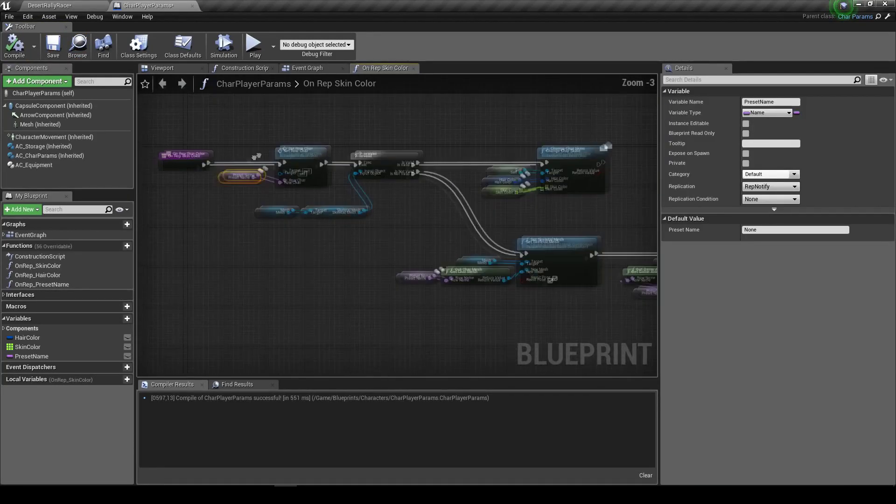
left_click(53, 47)
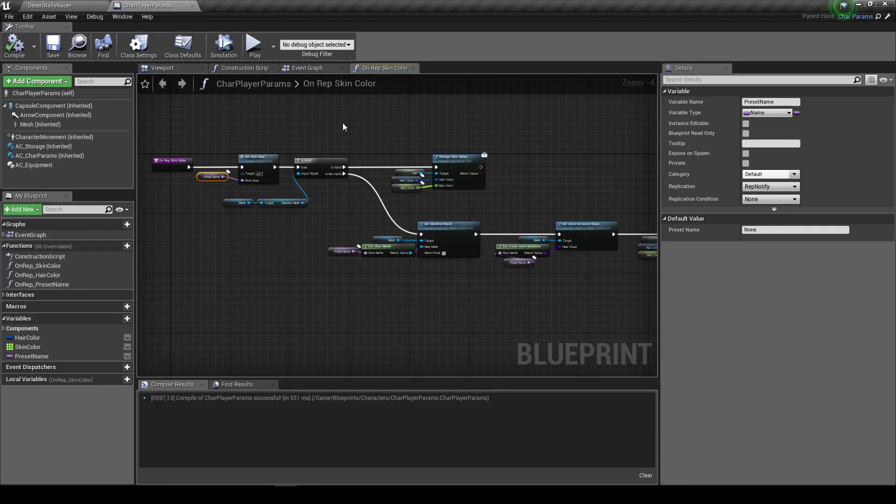
scroll(312, 143, "up", 1)
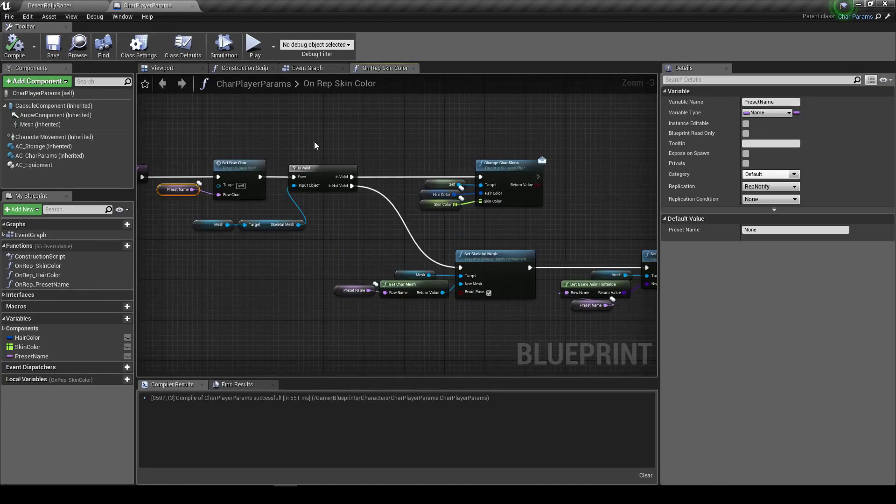
left_click(70, 5)
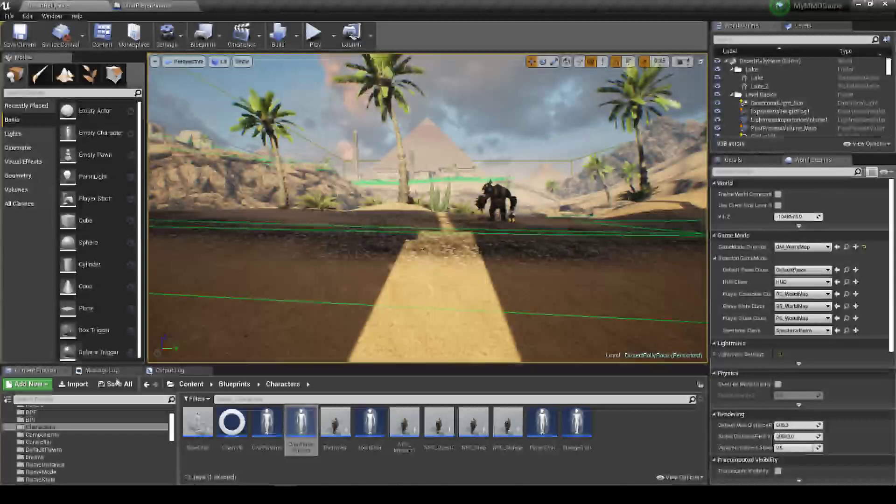
- Save the DesertRallyRace map and run a quick single-player play test
left_click(529, 332)
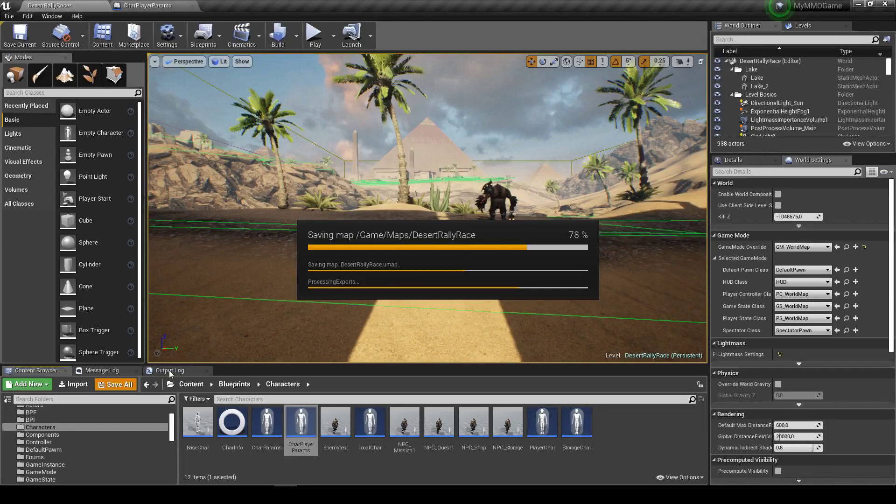
left_click(169, 371)
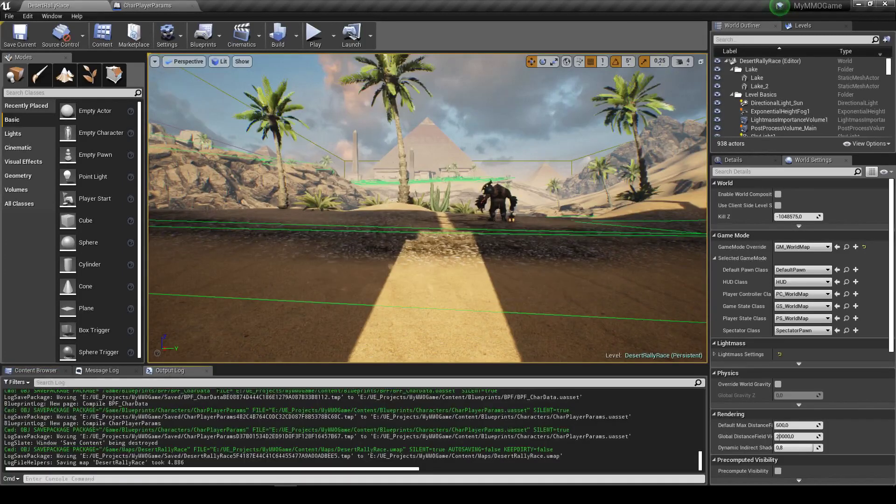
left_click(333, 37)
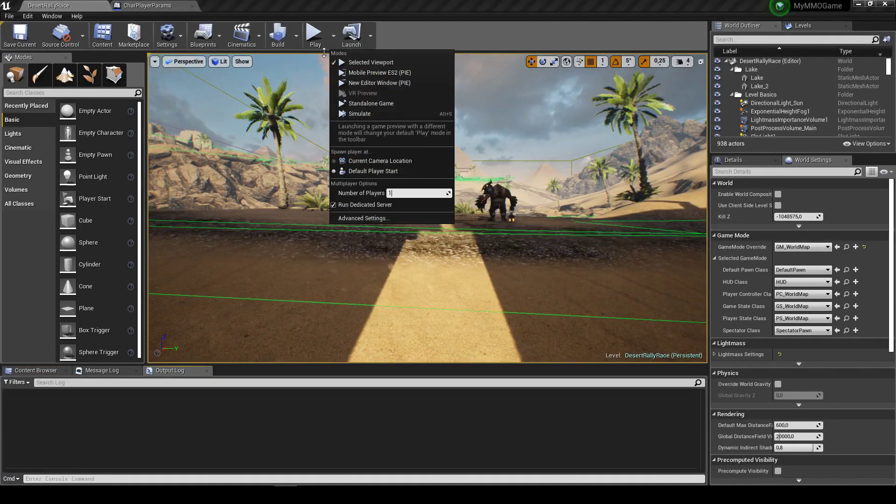
left_click(314, 35)
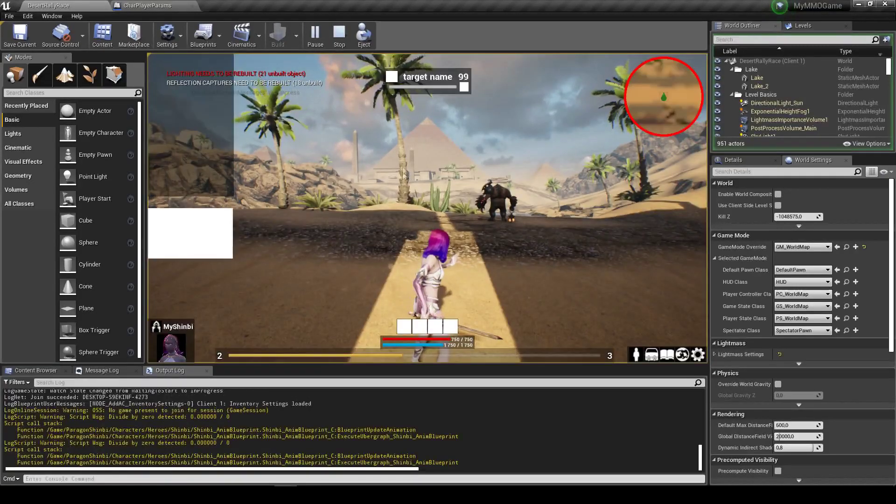
left_click(388, 112)
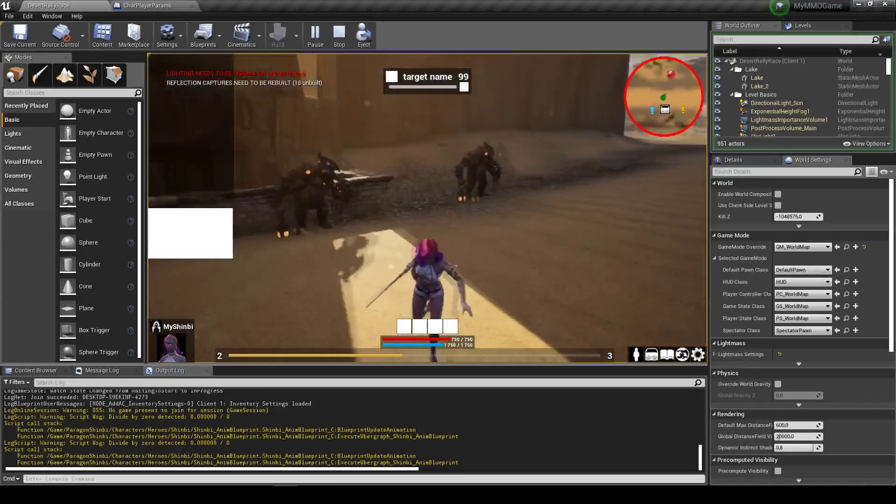
key("Escape")
- Play with 2 players, then follow the logged error to the CharPlayerParams blueprint
left_click(334, 44)
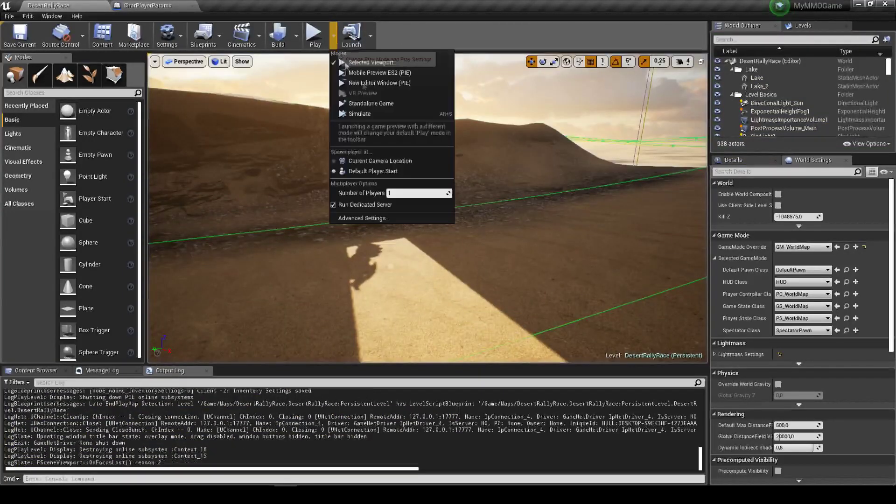
type("2")
left_click(319, 30)
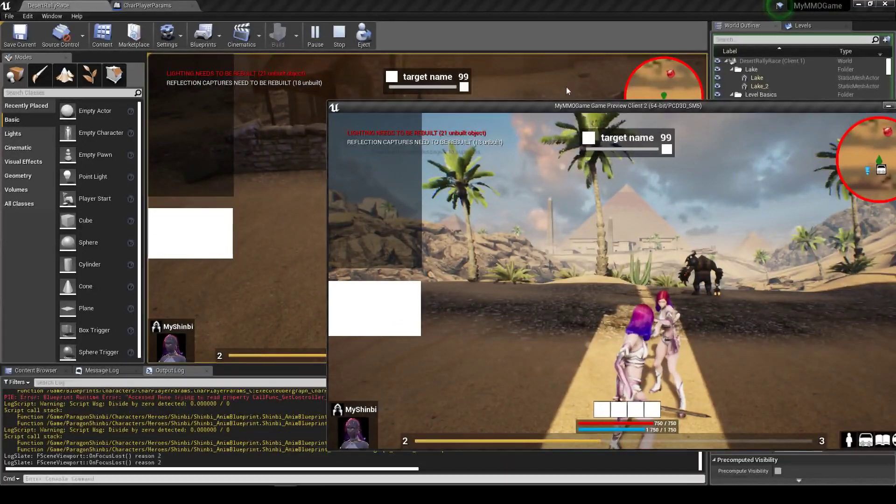
left_click_drag(557, 106, 717, 73)
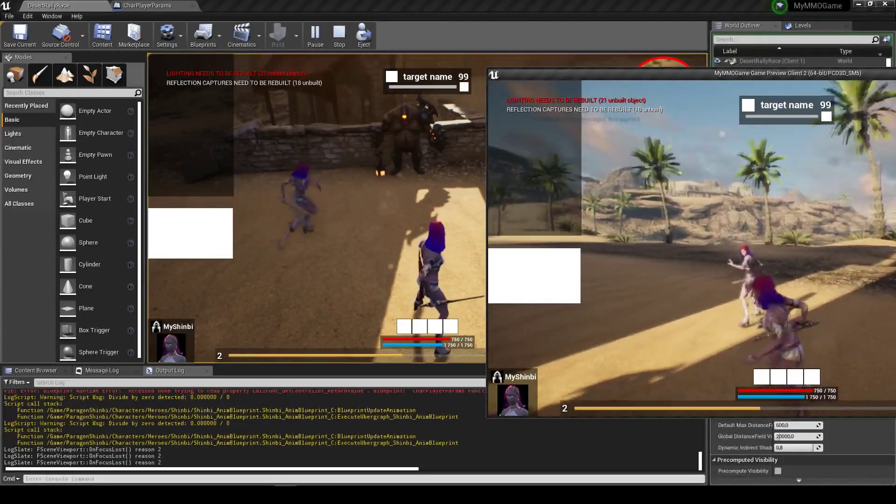
right_click_drag(785, 232, 785, 232)
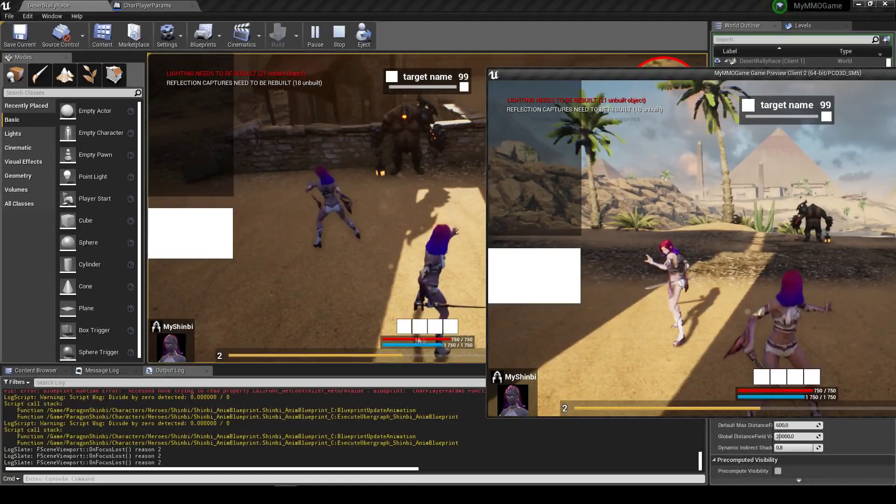
key("Escape")
left_click(381, 413)
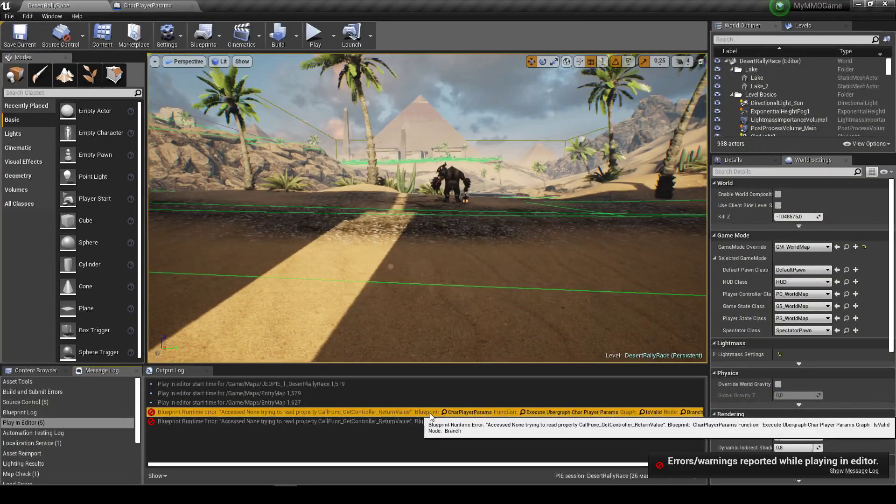
left_click(479, 412)
- In CharPlayerParams' Event Graph, shift the BeginPlay and Delay nodes left to make room
right_click_drag(418, 320, 323, 255)
scroll(323, 256, "up", 2)
scroll(323, 256, "down", 2)
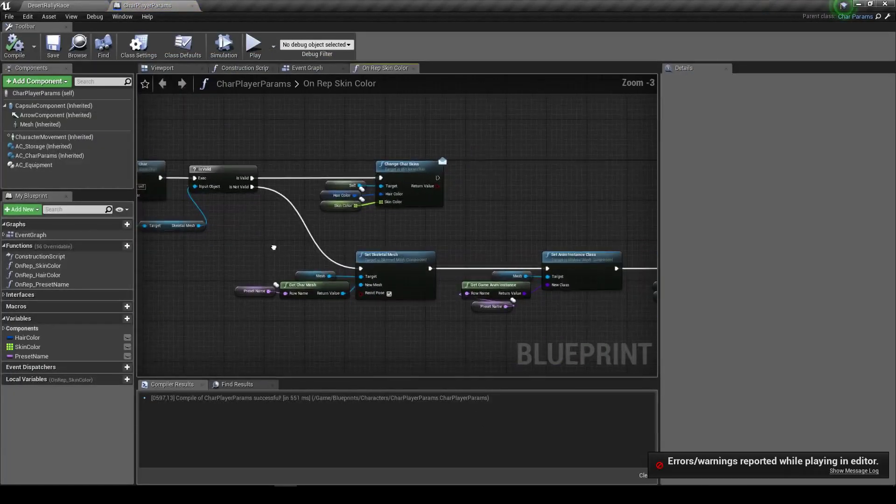
right_click_drag(323, 255, 181, 245)
scroll(261, 248, "up", 3)
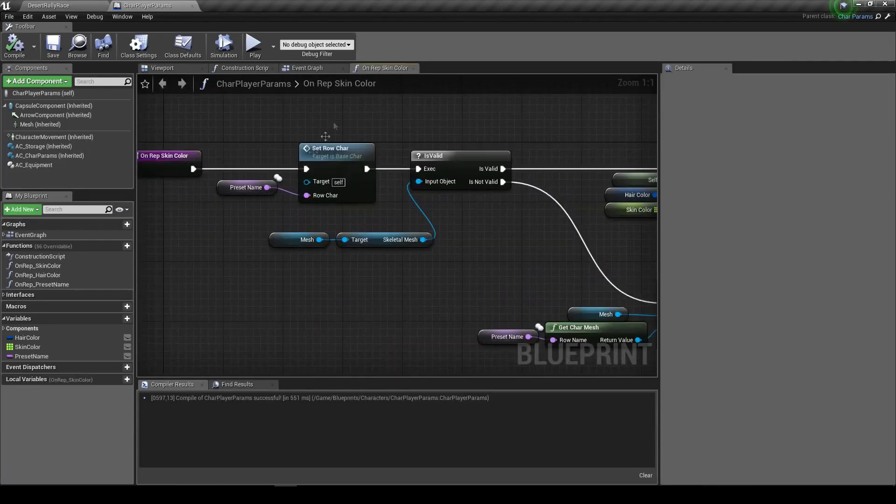
left_click(315, 70)
right_click_drag(299, 256, 407, 255)
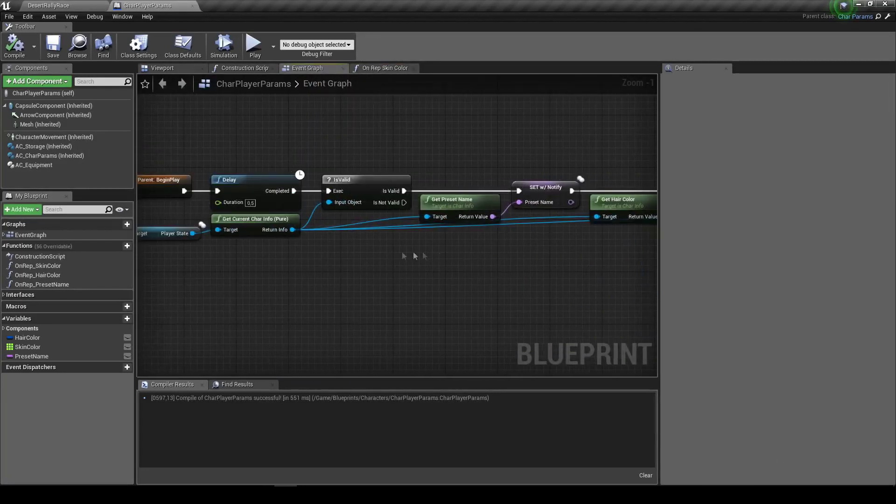
right_click_drag(326, 257, 437, 218)
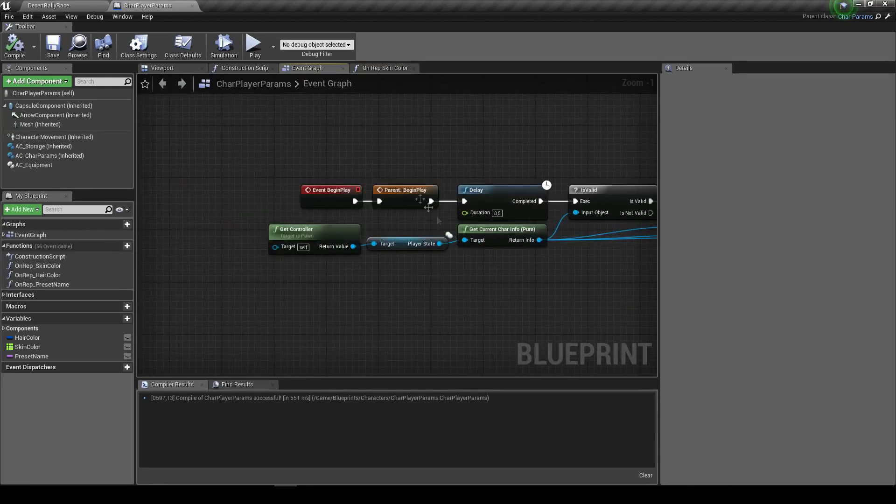
left_click_drag(492, 191, 282, 191)
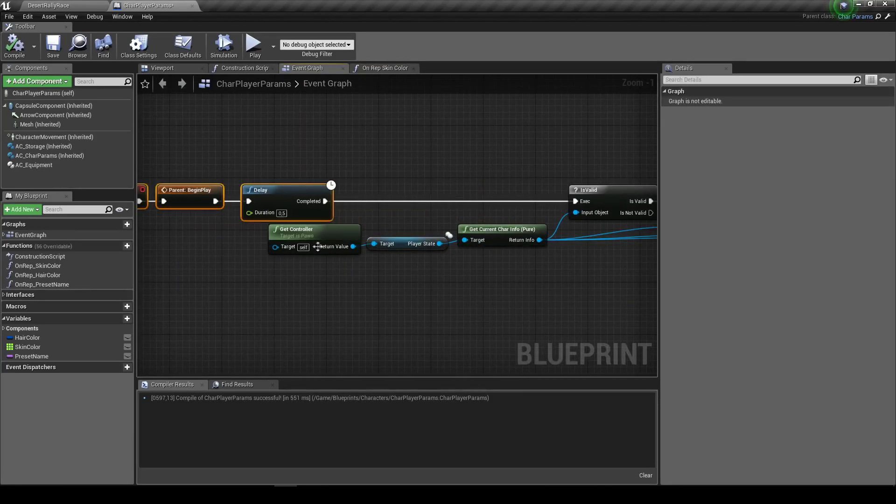
- Add an IsValid node from Get Controller's Return Value
left_click(341, 268)
left_click_drag(353, 246, 427, 154)
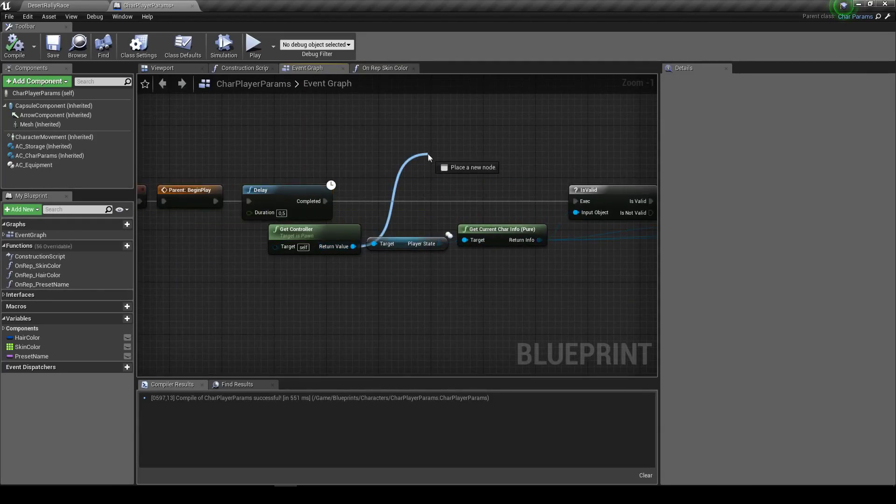
type("isvalid")
key("Down")
key("Return")
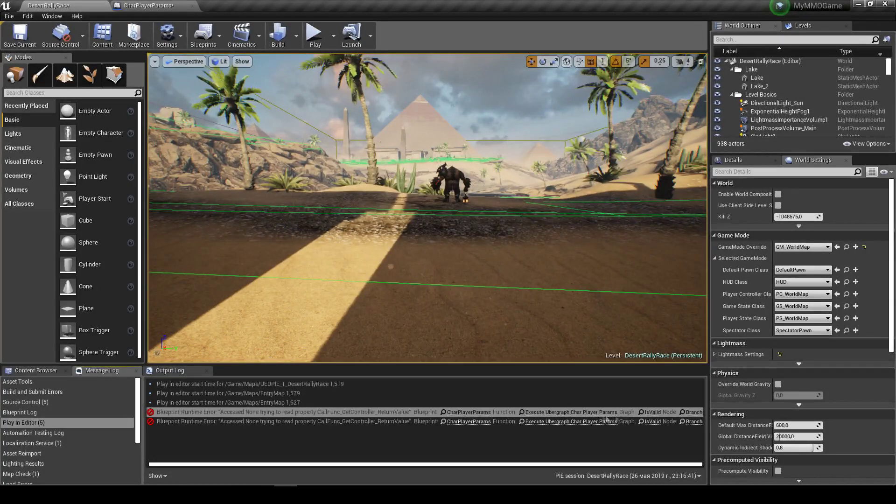
- Wire Delay Completed into the new IsValid, its Is Valid into the existing check, then compile and save
left_click(652, 421)
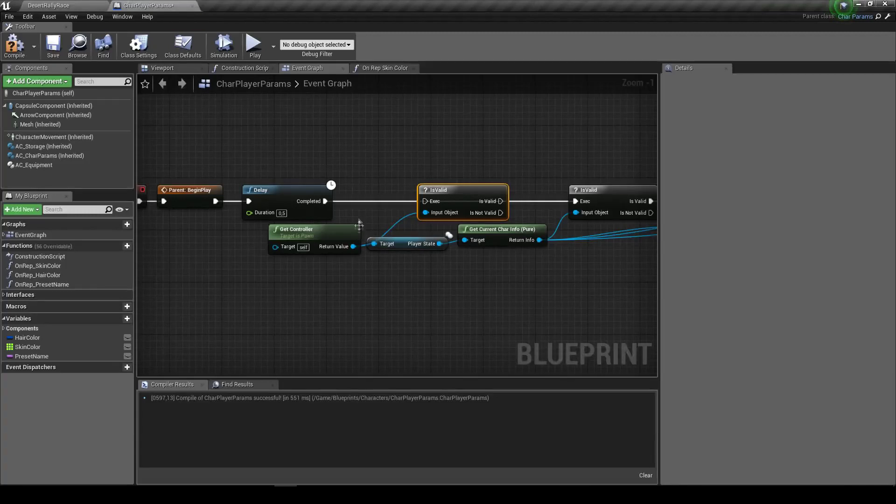
left_click_drag(321, 201, 442, 204)
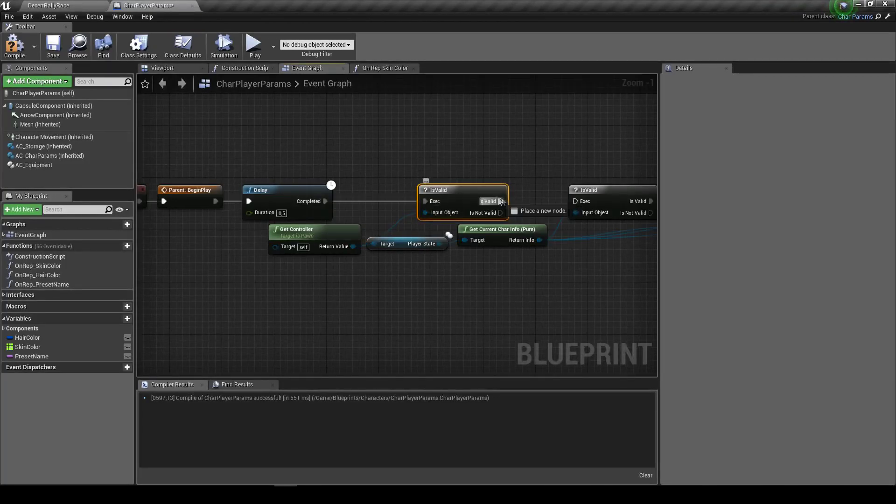
left_click_drag(586, 204, 584, 201)
left_click(52, 45)
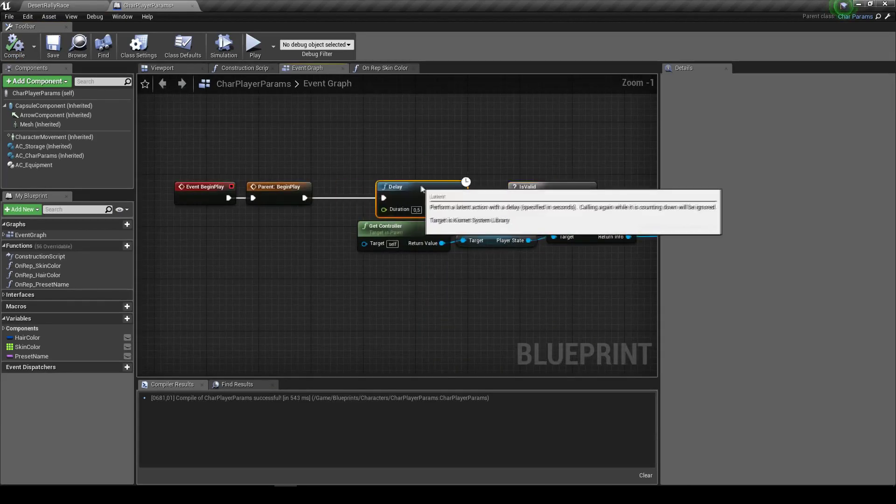
left_click_drag(199, 153, 327, 205)
scroll(362, 173, "down", 2)
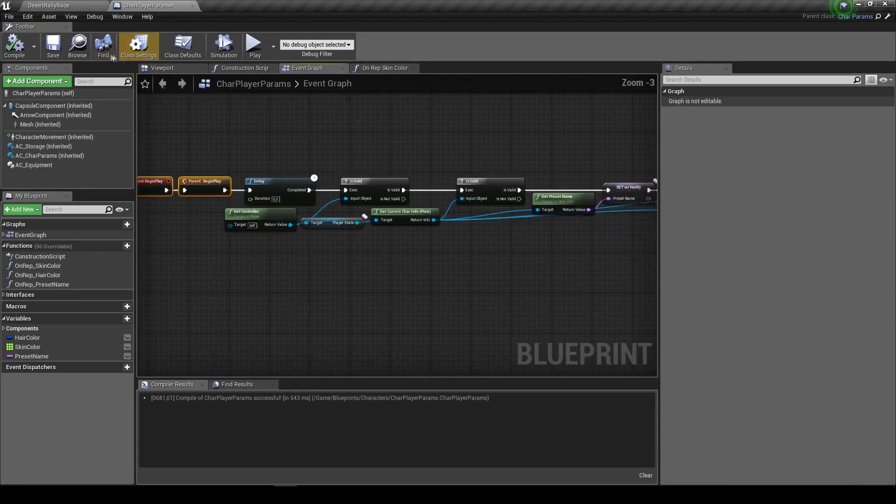
left_click(59, 49)
left_click(86, 5)
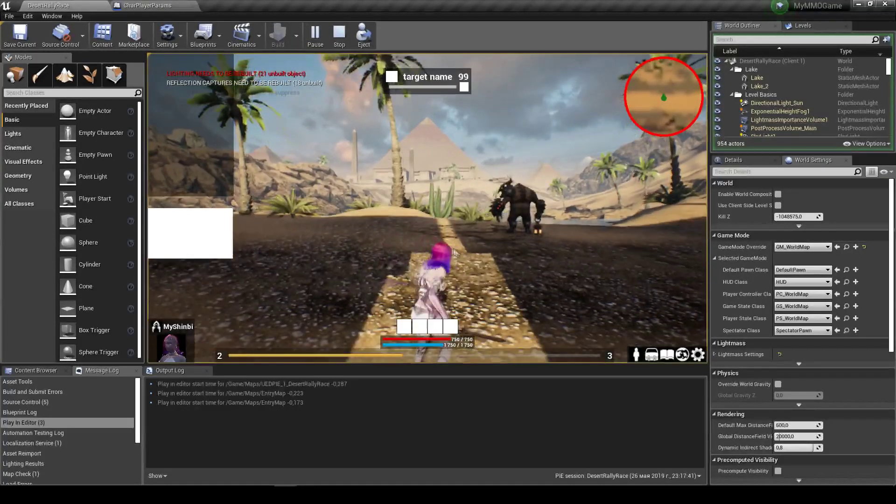
- Run the Shinbi character forward with W, then stop the play session
key("w")
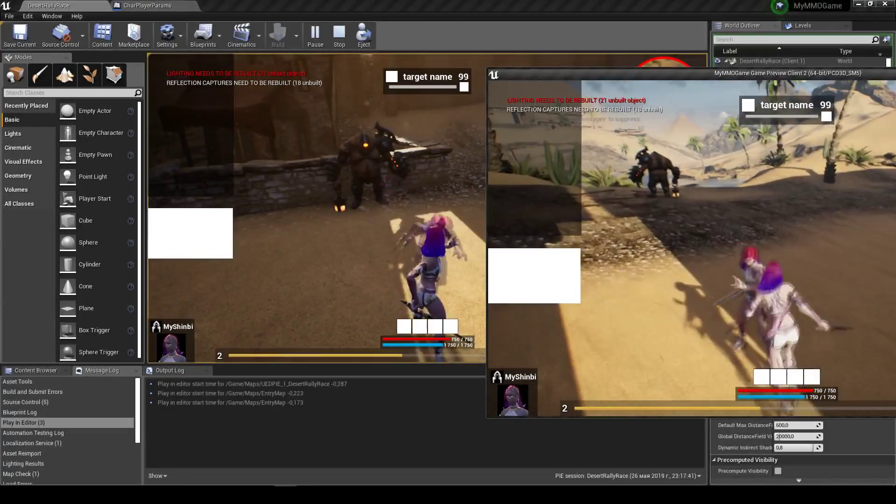
key("Escape")
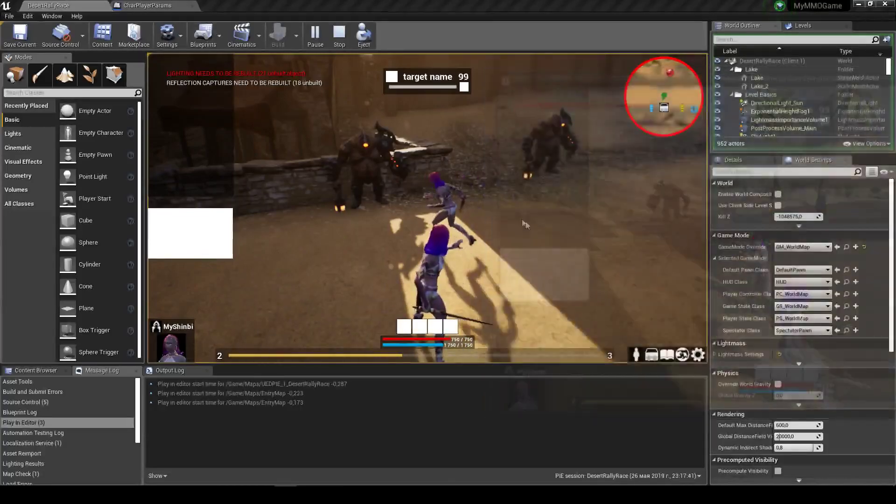
left_click(169, 4)
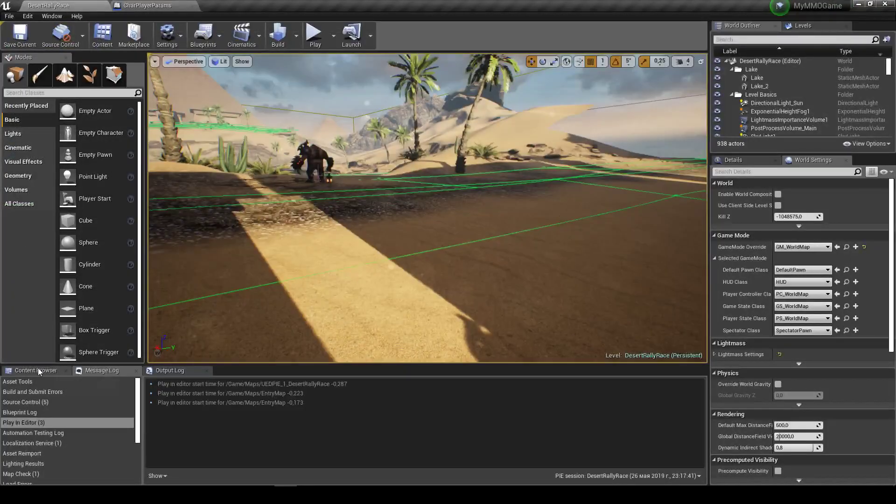
- Open the AC_SQL_TransferClient blueprint from the Components folder
left_click(38, 370)
left_click(43, 434)
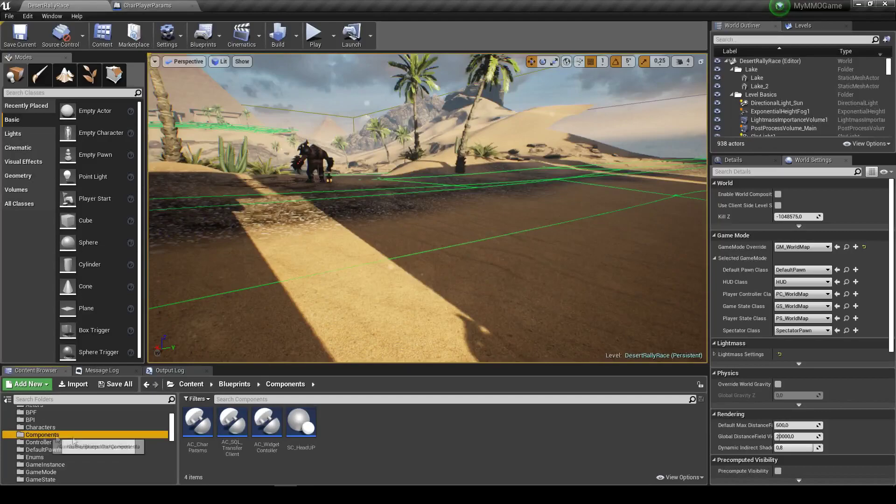
double_click(232, 423)
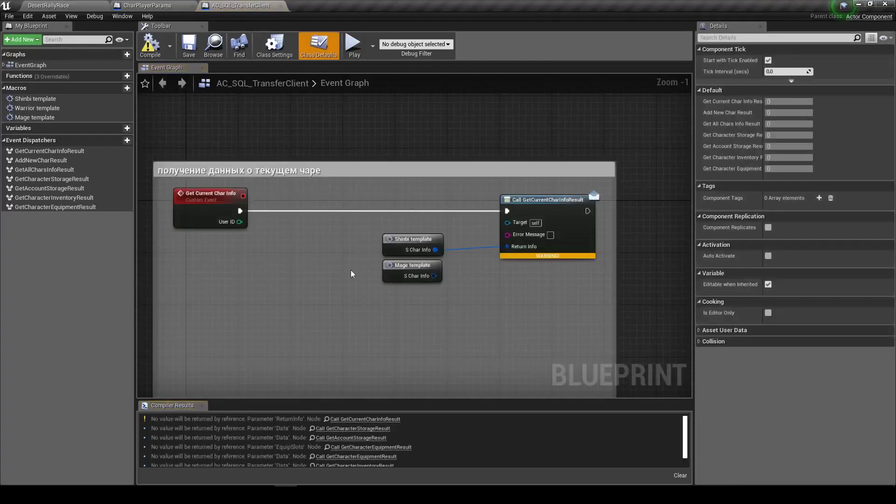
scroll(416, 252, "up", 1)
left_click(410, 248)
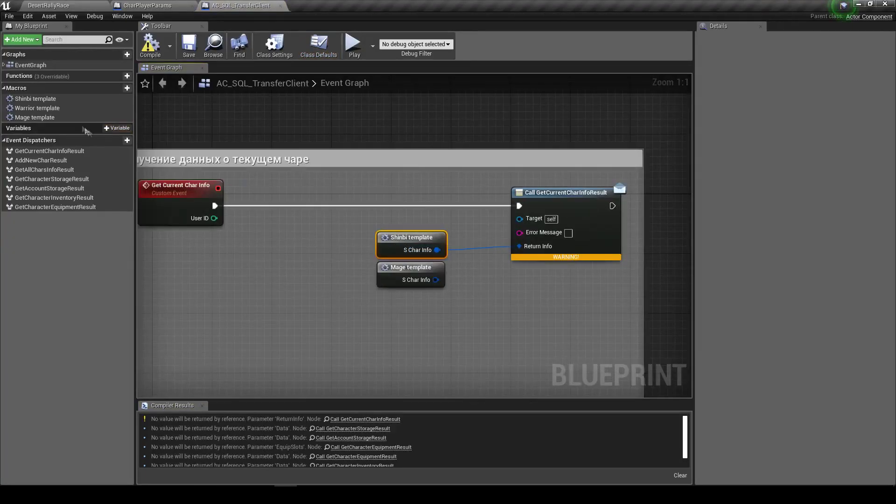
- Inspect the Shinbi template macro graph, close it, and duplicate the macro with Ctrl+W
left_click(38, 102)
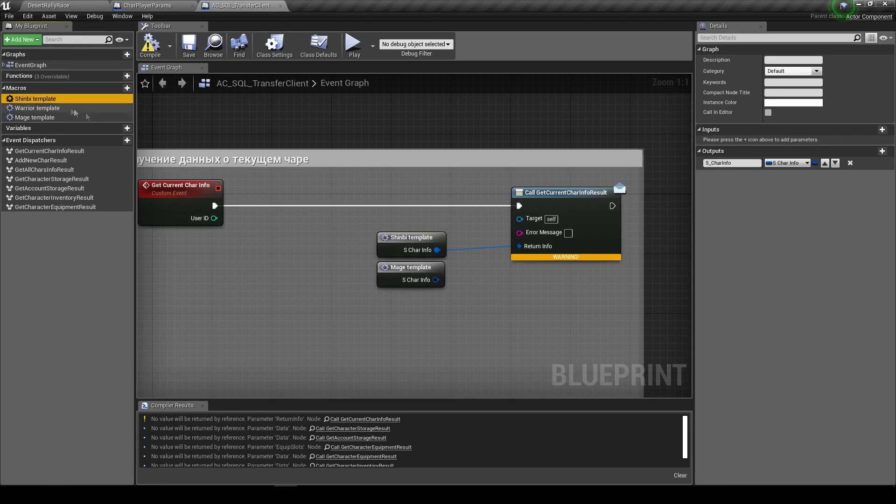
double_click(399, 239)
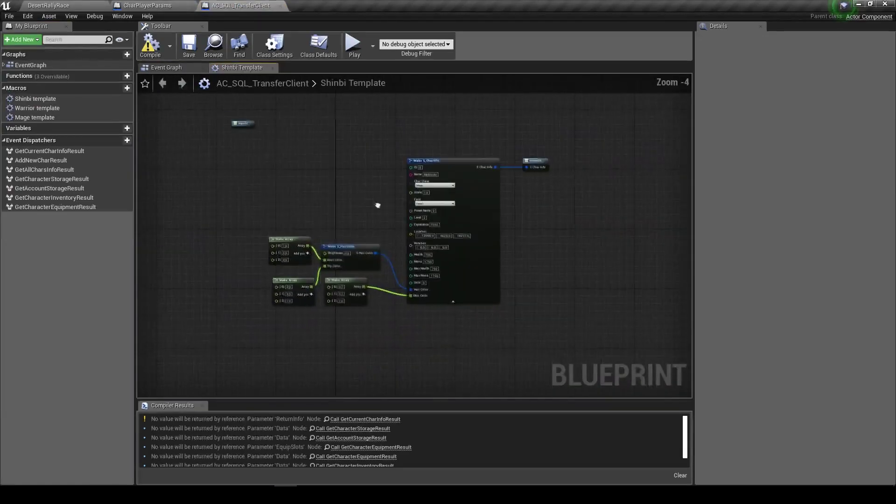
left_click_drag(240, 110, 273, 174)
scroll(273, 175, "down", 2)
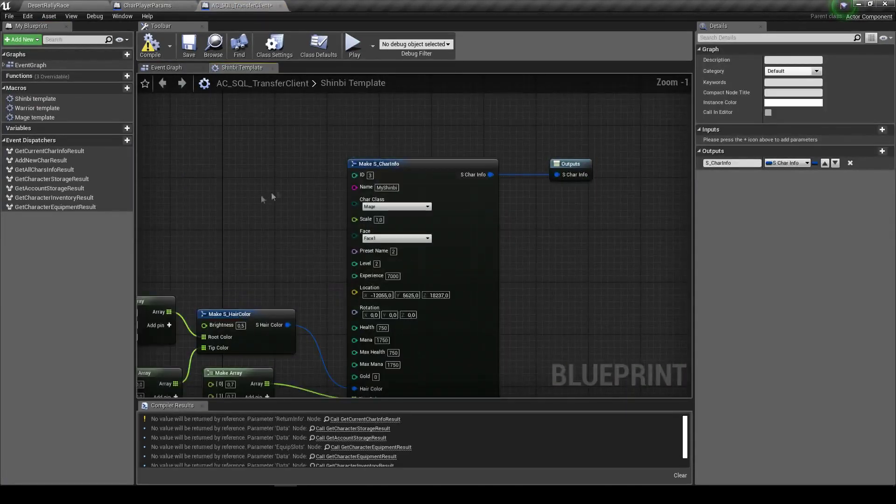
right_click_drag(270, 191, 325, 193)
right_click_drag(289, 229, 320, 223)
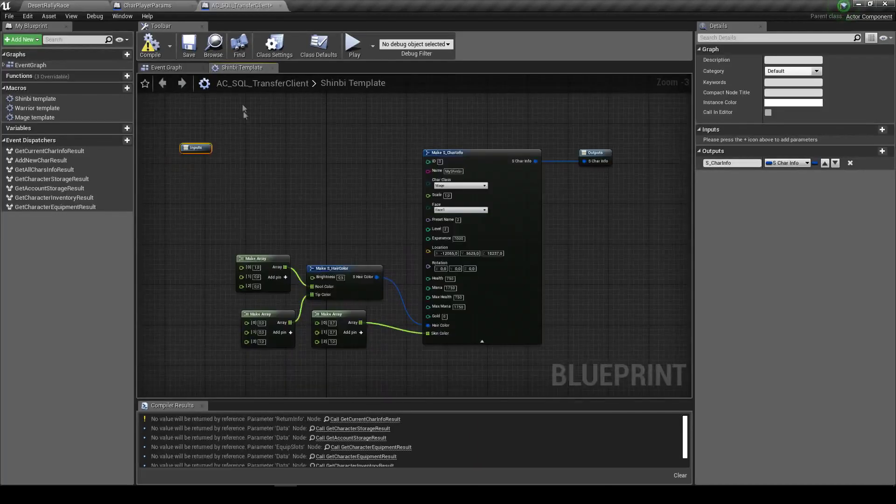
left_click(274, 68)
left_click(42, 99)
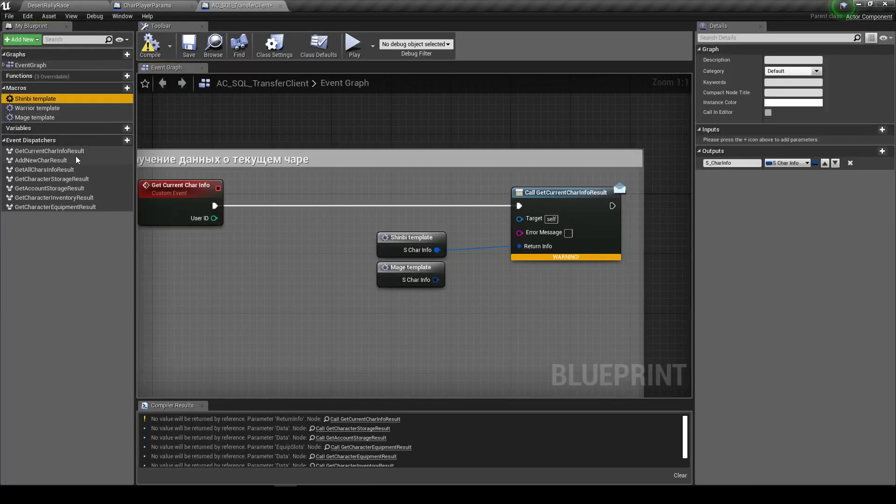
key("ctrl+w")
type("Shinbi template_2")
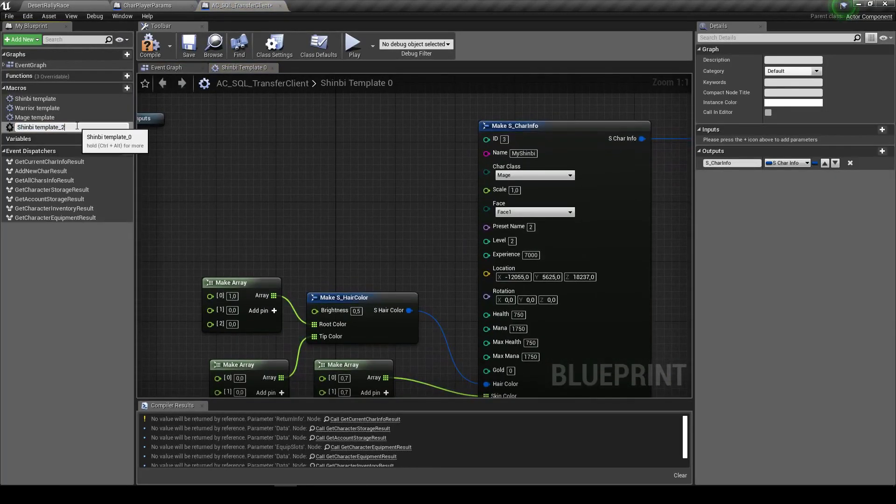
- Name the copy Shinbi template_2 and set its skin colour to 0,2 / 1,0 / 0,2
key("Return")
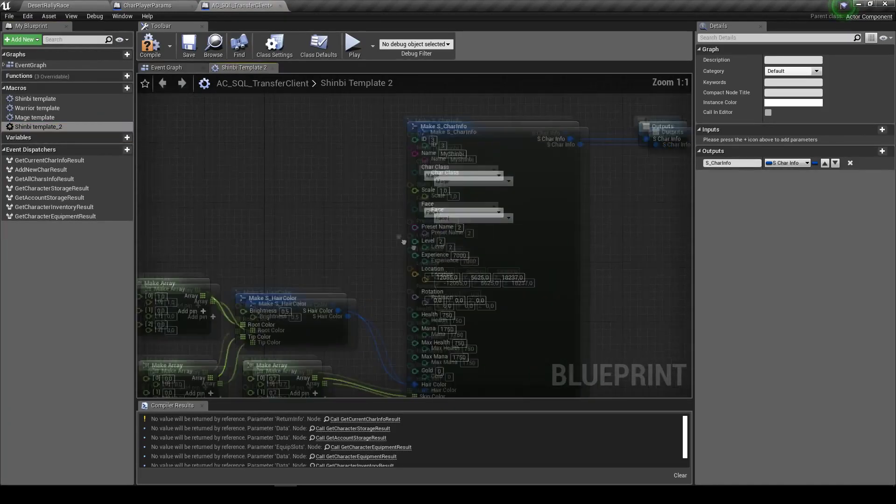
left_click_drag(368, 265, 381, 279)
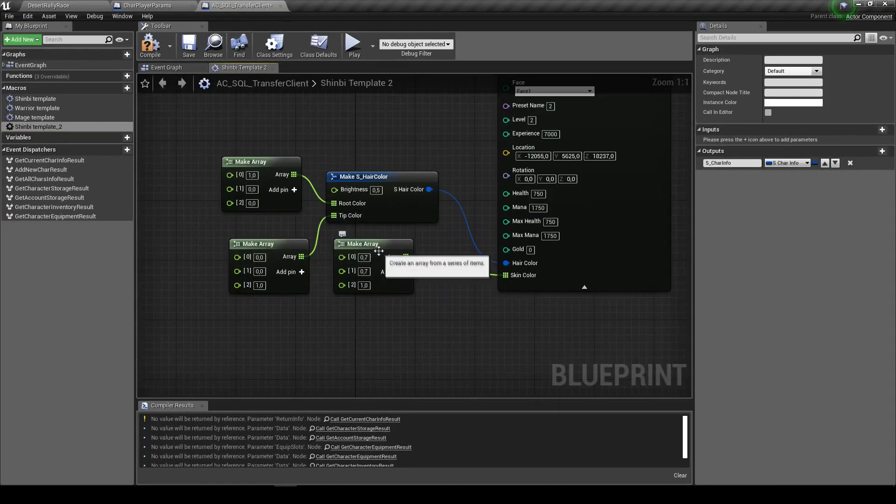
type("0,2")
key("Tab")
type("1")
key("Tab")
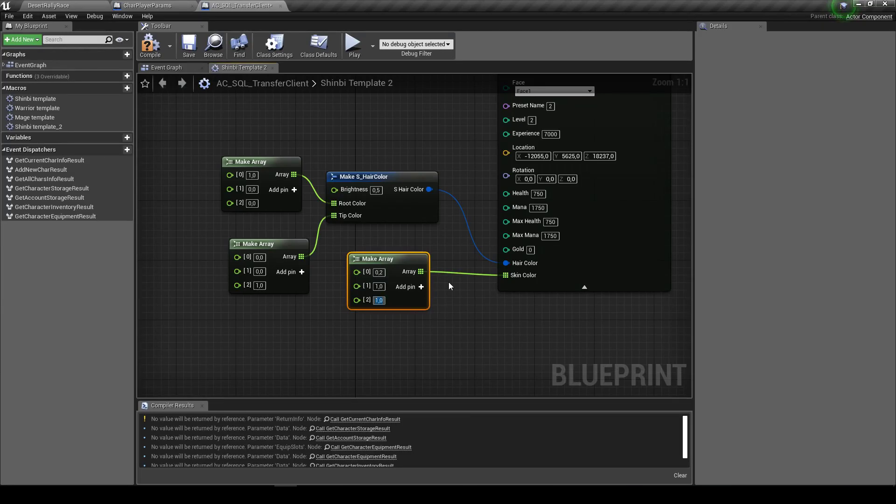
type("0,2")
left_click(377, 234)
- Set hair brightness to 0,2 and change the hair tip colour values to 1,0 / 1,0 / 0,2
right_click_drag(377, 234, 432, 246)
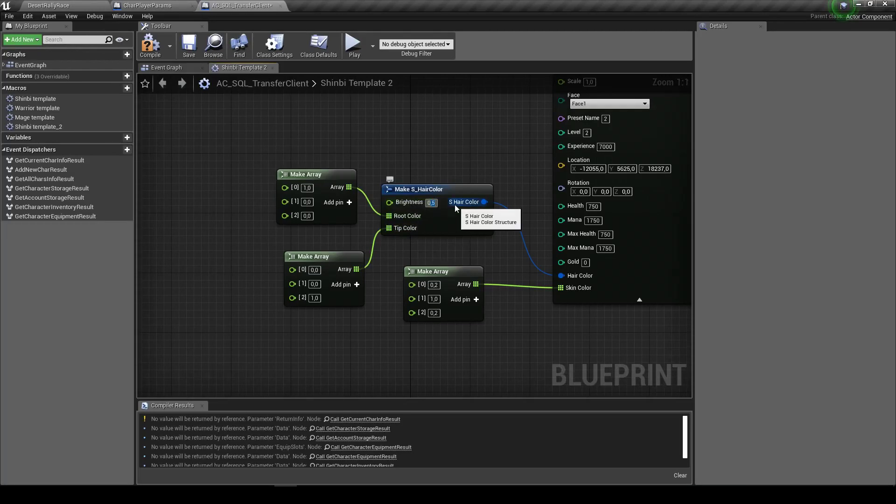
type("0,2")
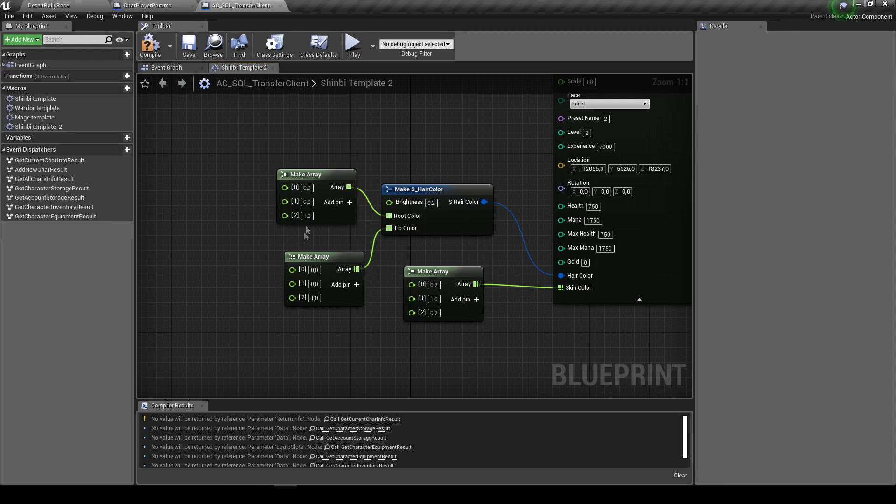
right_click_drag(301, 220, 322, 189)
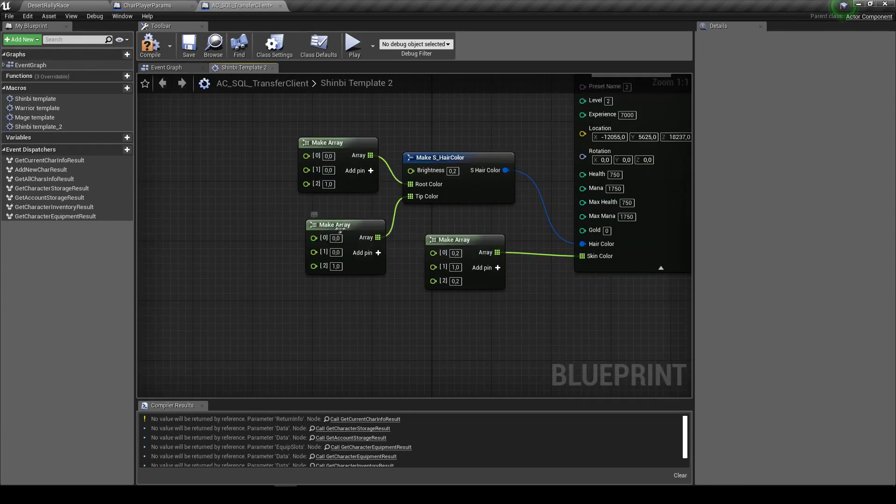
left_click_drag(375, 239, 358, 255)
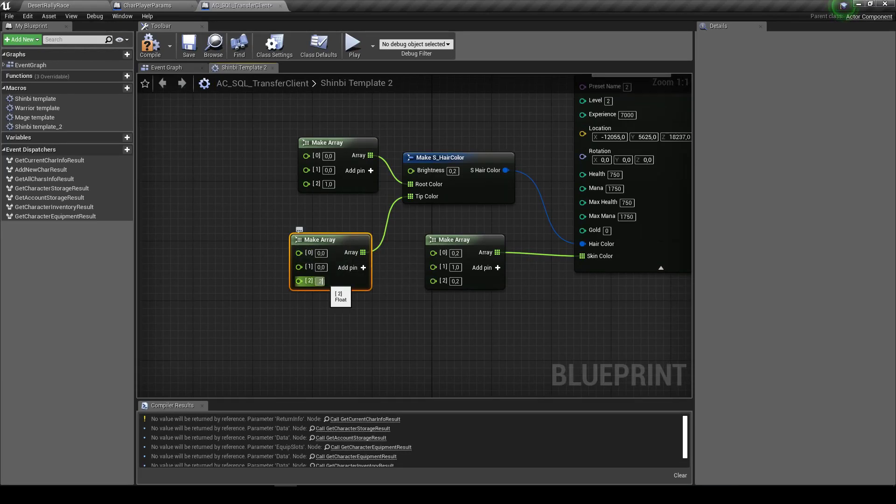
key("Return")
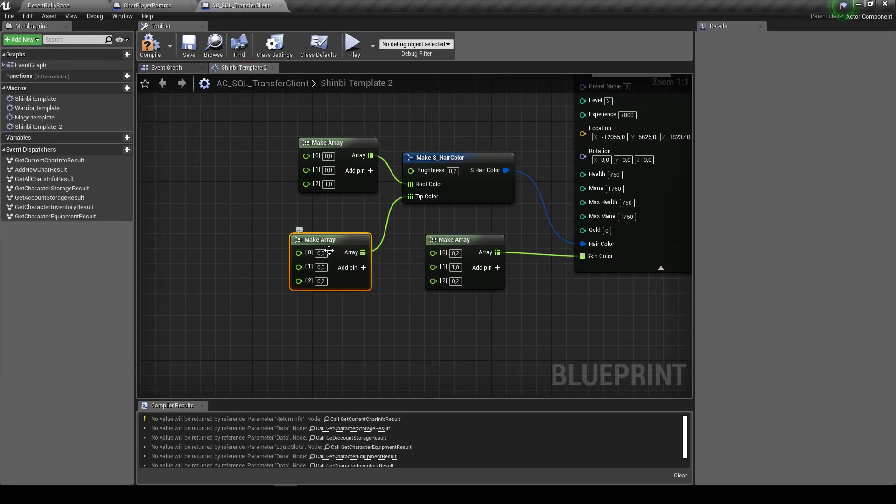
left_click(321, 253)
type("1")
key("Tab")
type("1")
- Save AC_SQL_TransferClient and close the Shinbi template_2 graph
right_click_drag(425, 240, 414, 235)
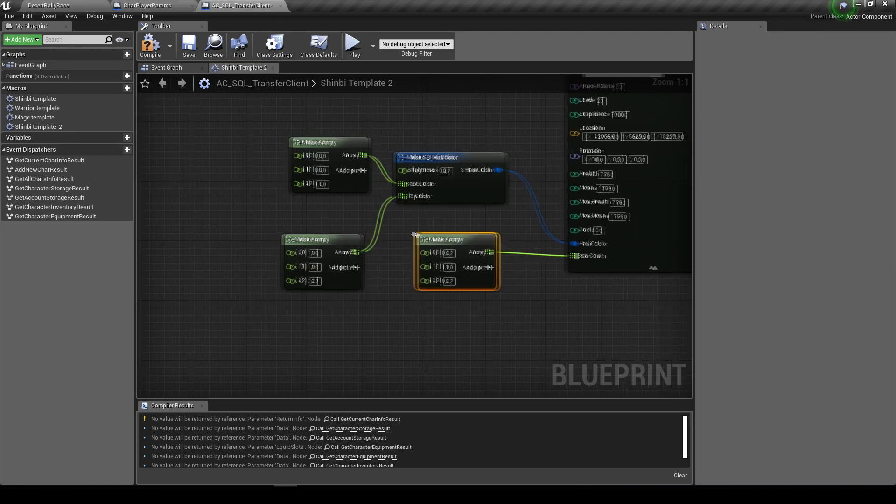
scroll(414, 234, "down", 2)
left_click(189, 45)
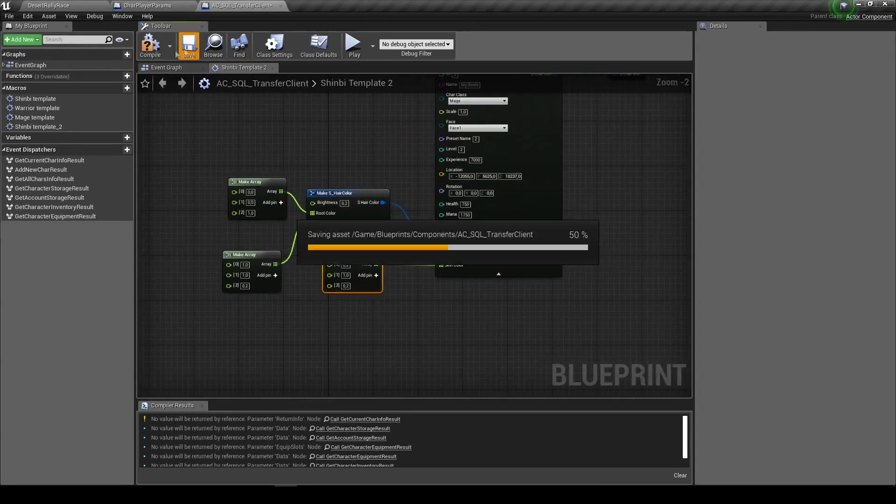
left_click(273, 68)
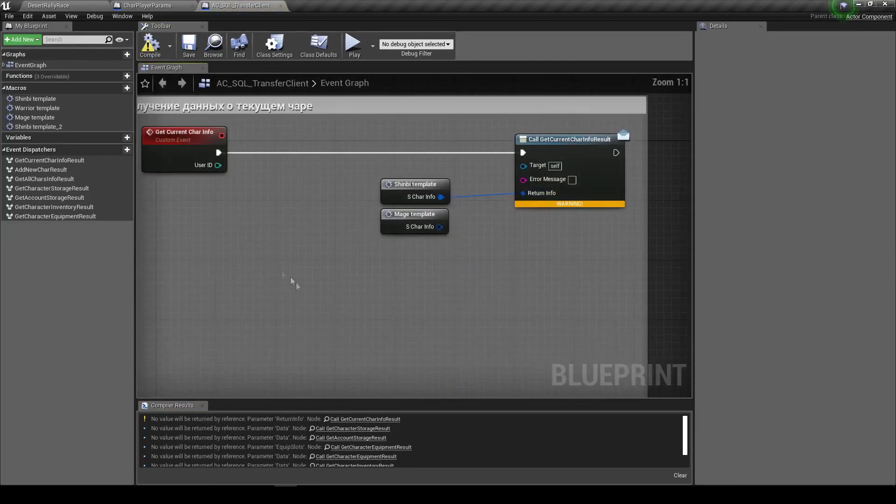
- Feed Return Info from a Select node whose index is driven by Random Bool
right_click_drag(279, 235, 242, 228)
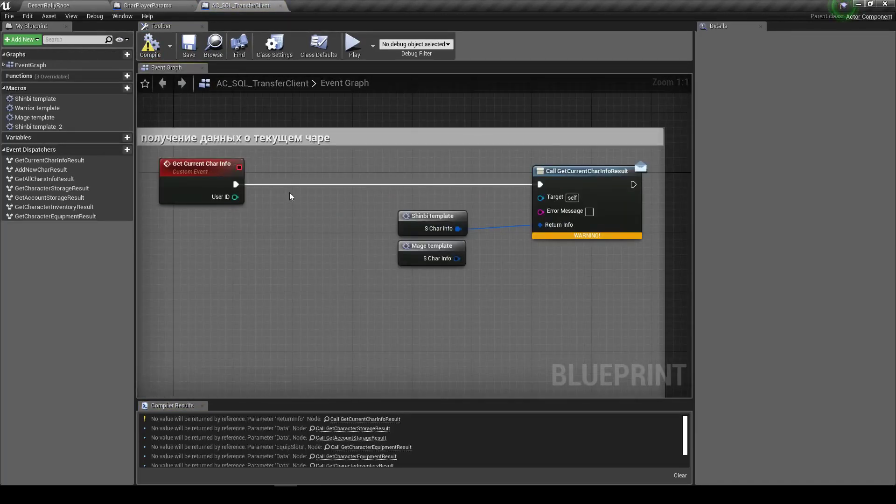
left_click_drag(541, 225, 511, 291)
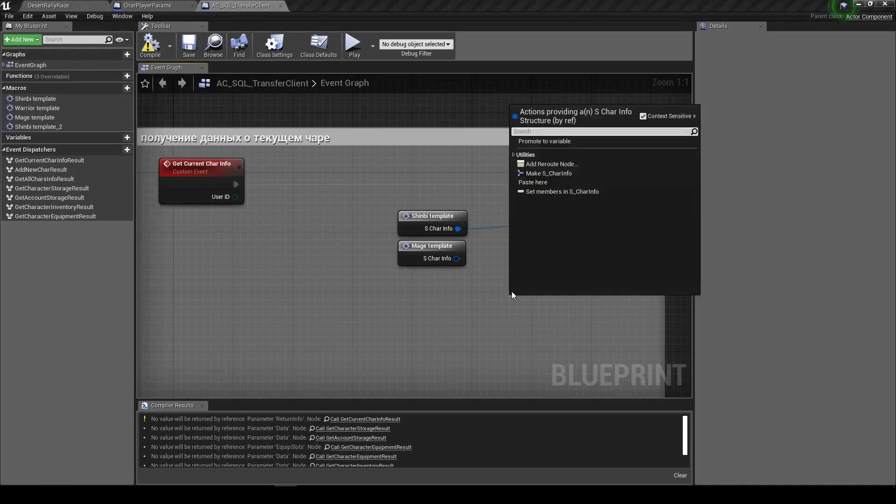
type("select")
key("Return")
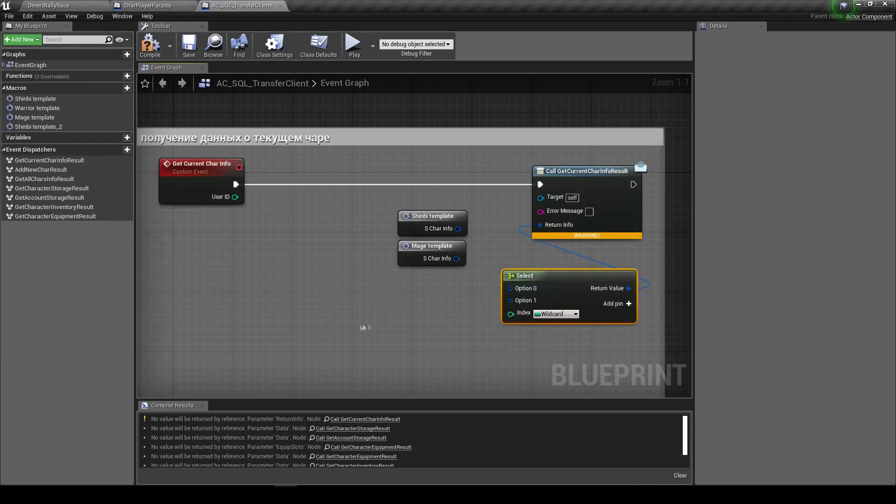
right_click(359, 326)
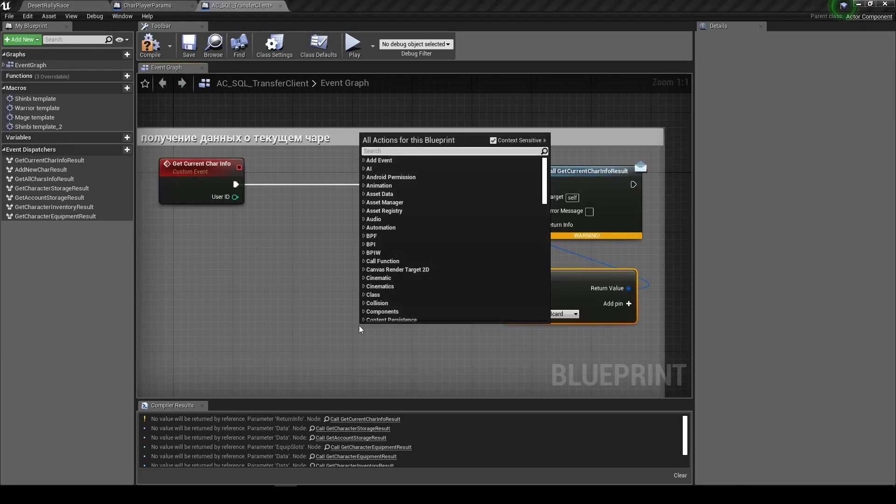
type("random boo")
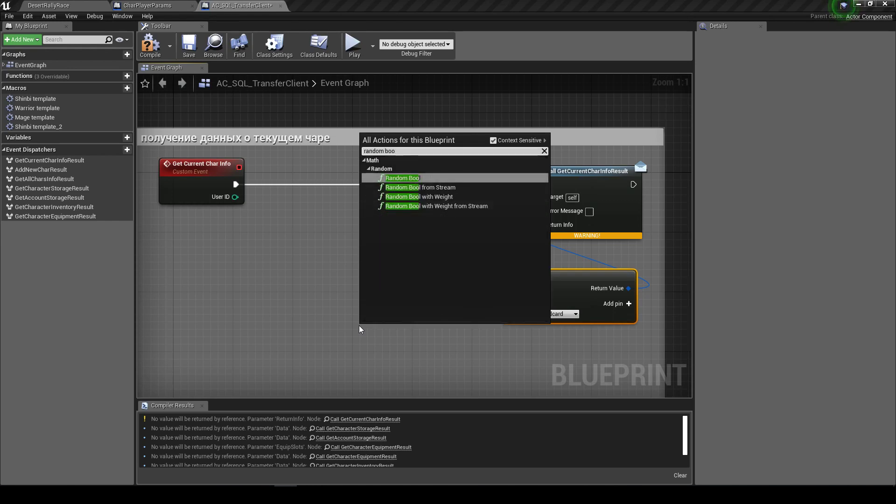
key("Return")
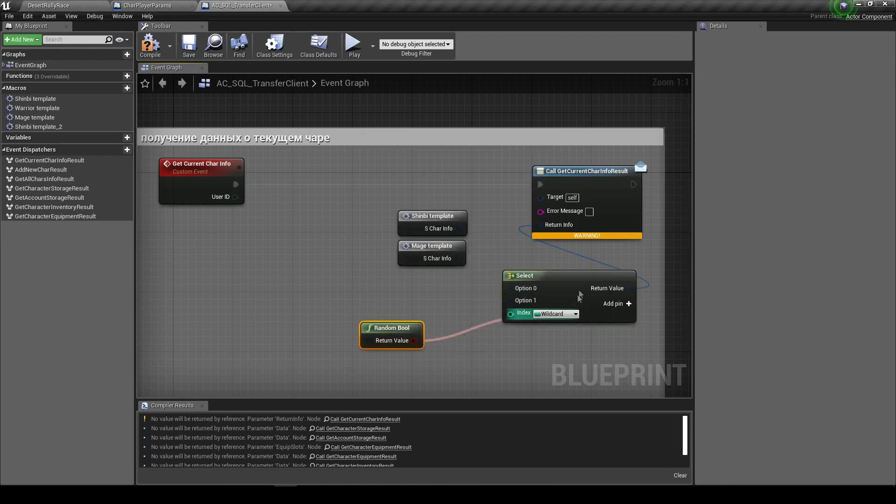
left_click_drag(574, 305, 523, 313)
- Add Shinbi template_2 to the graph and connect it to the Select's True option
left_click_drag(522, 276, 499, 253)
left_click_drag(422, 221, 354, 220)
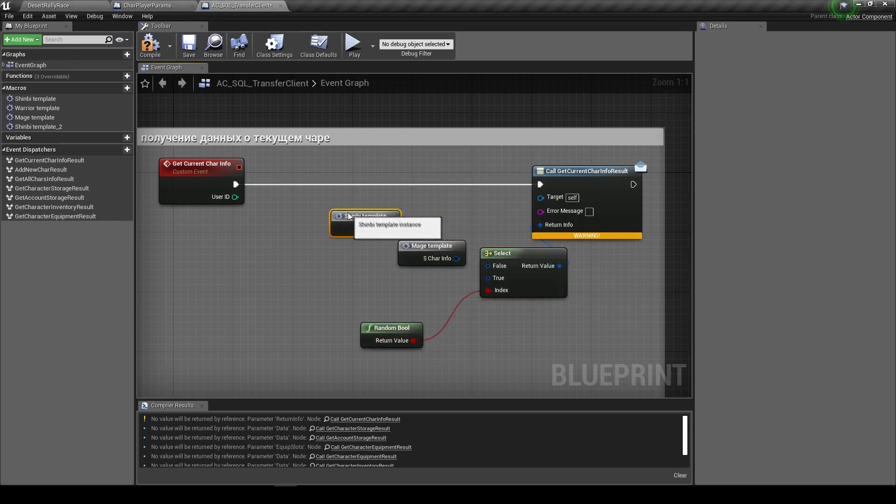
mouse_move(422, 246)
left_mouse_down()
mouse_move(347, 246)
mouse_move(424, 247)
mouse_move(410, 233)
mouse_move(496, 276)
left_mouse_up()
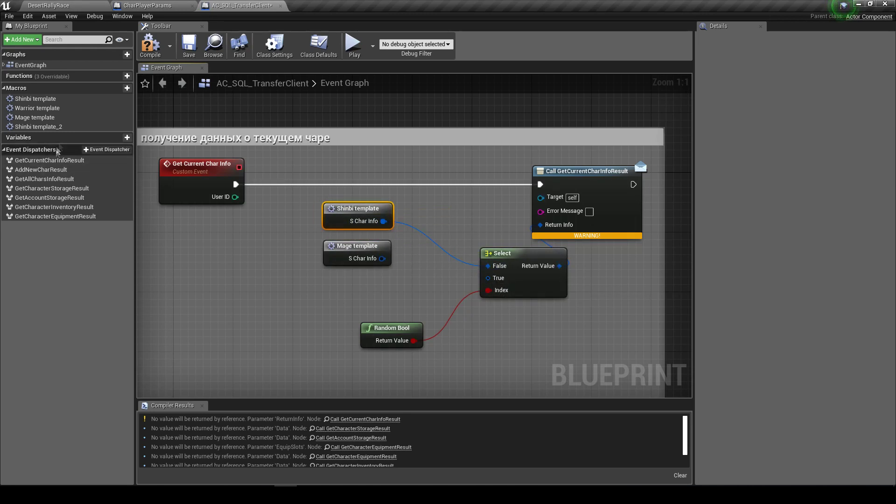
left_click_drag(56, 129, 309, 280)
mouse_move(375, 296)
left_mouse_down()
mouse_move(491, 281)
mouse_move(405, 300)
left_mouse_up()
left_click_drag(490, 281, 490, 280)
- Tidy the Select, template and Random Bool node layout, then compile and save
left_click_drag(368, 286, 384, 278)
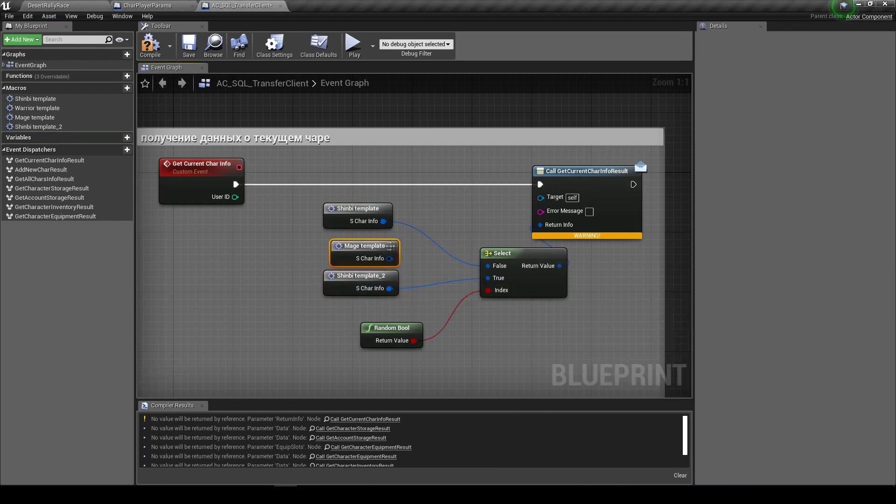
left_click_drag(390, 246, 384, 239)
scroll(390, 256, "down", 1)
scroll(448, 255, "up", 1)
left_click_drag(448, 254, 403, 251)
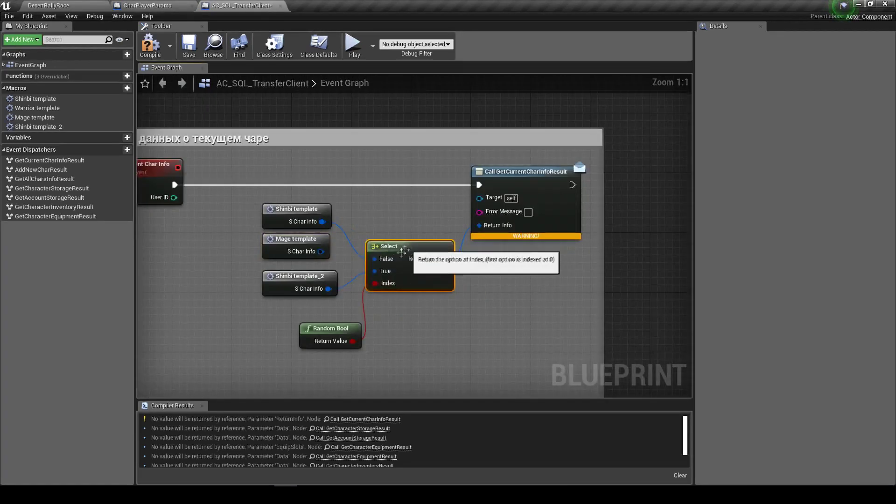
left_click_drag(330, 328, 308, 320)
left_click(187, 55)
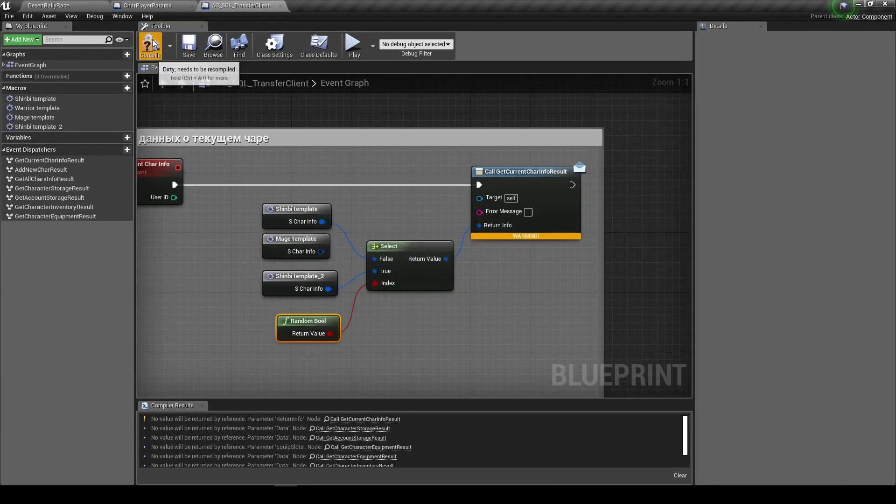
left_click(94, 6)
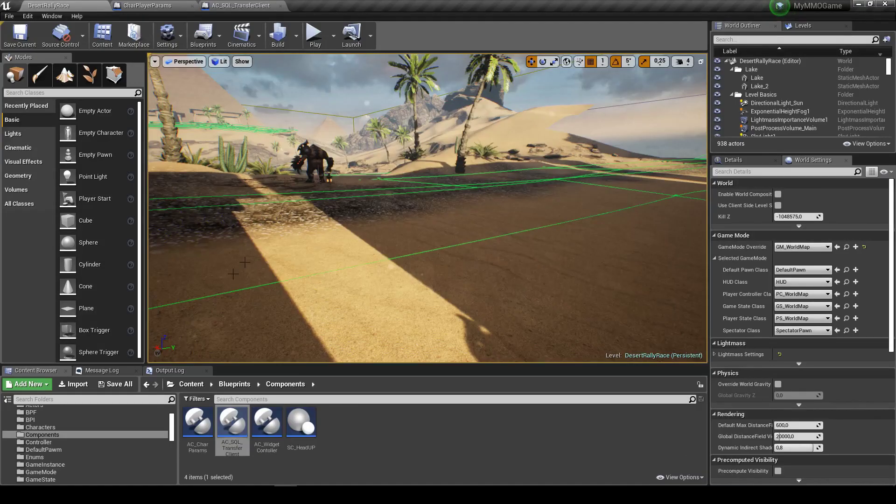
- Launch the two-client play test and move and resize the Client 2 window
left_click(188, 371)
left_click(312, 33)
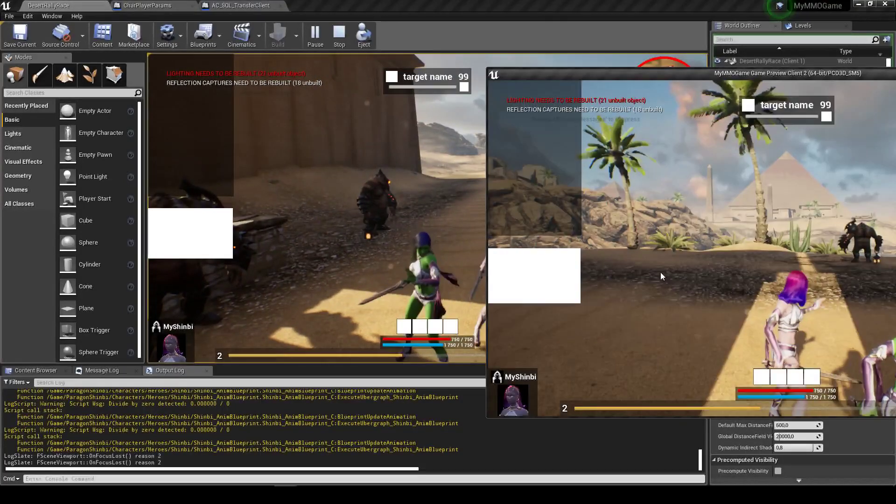
left_click(661, 275)
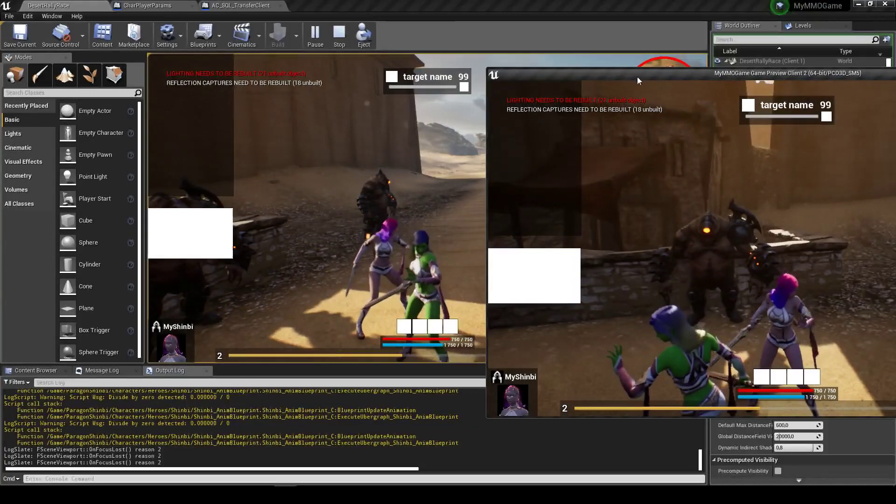
left_click_drag(639, 78, 587, 56)
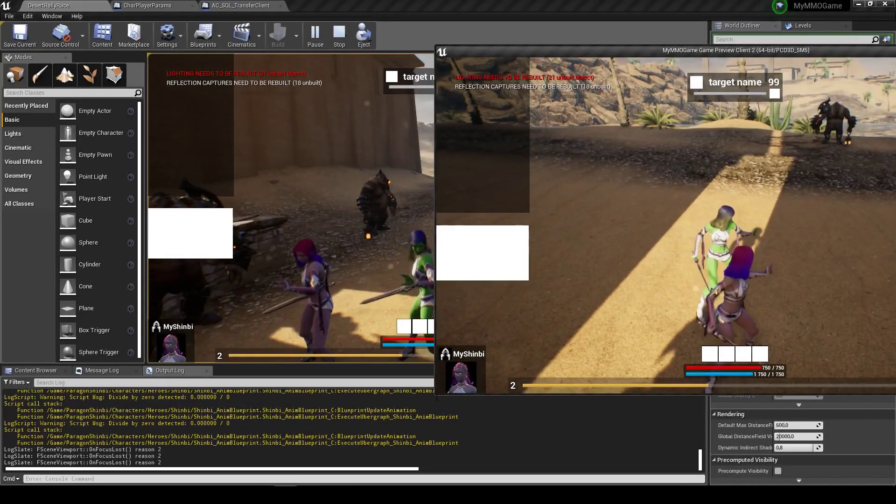
left_click_drag(434, 392, 658, 265)
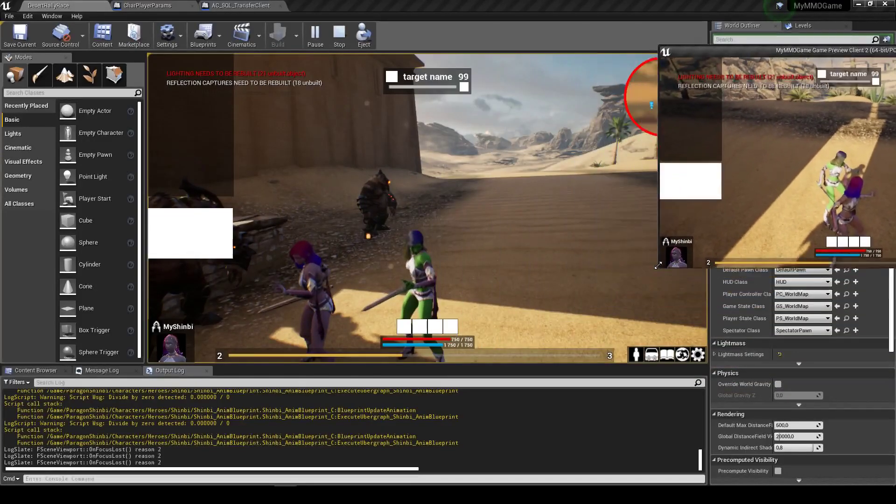
left_click_drag(811, 55, 638, 159)
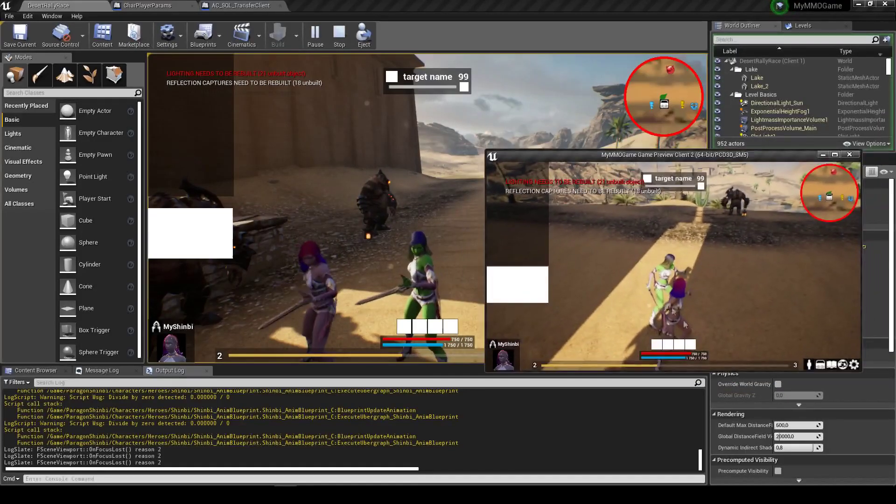